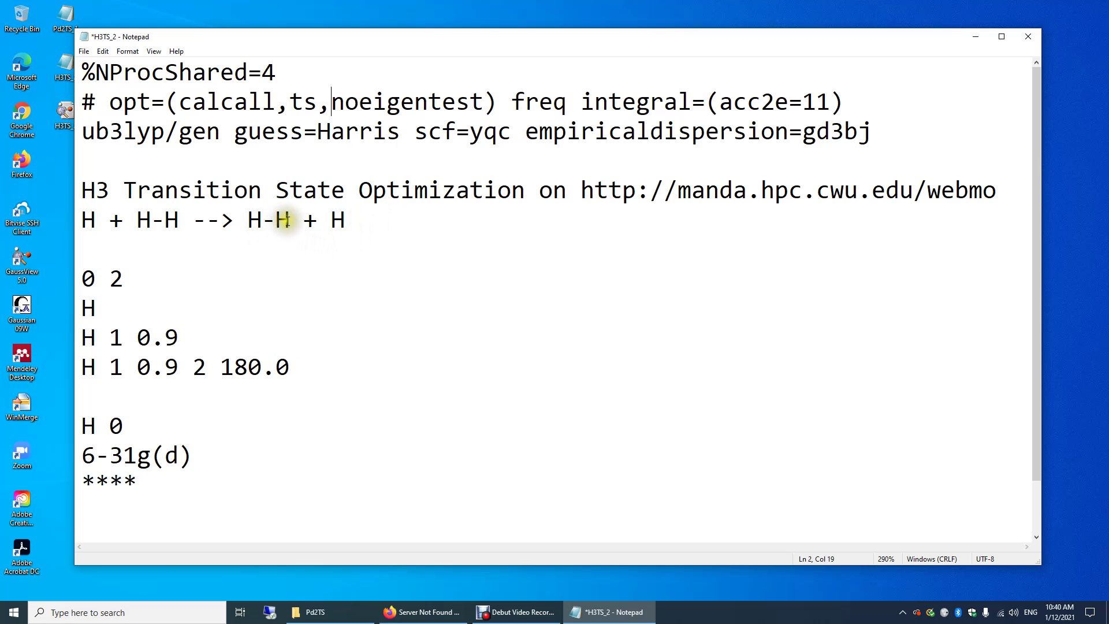
# Step: Highlight each of the four H atoms in the H + H-H reaction line
pyautogui.click(85, 221)
pyautogui.moveTo(87, 220); pyautogui.dragTo(97, 221)
pyautogui.moveTo(250, 219); pyautogui.dragTo(262, 223)
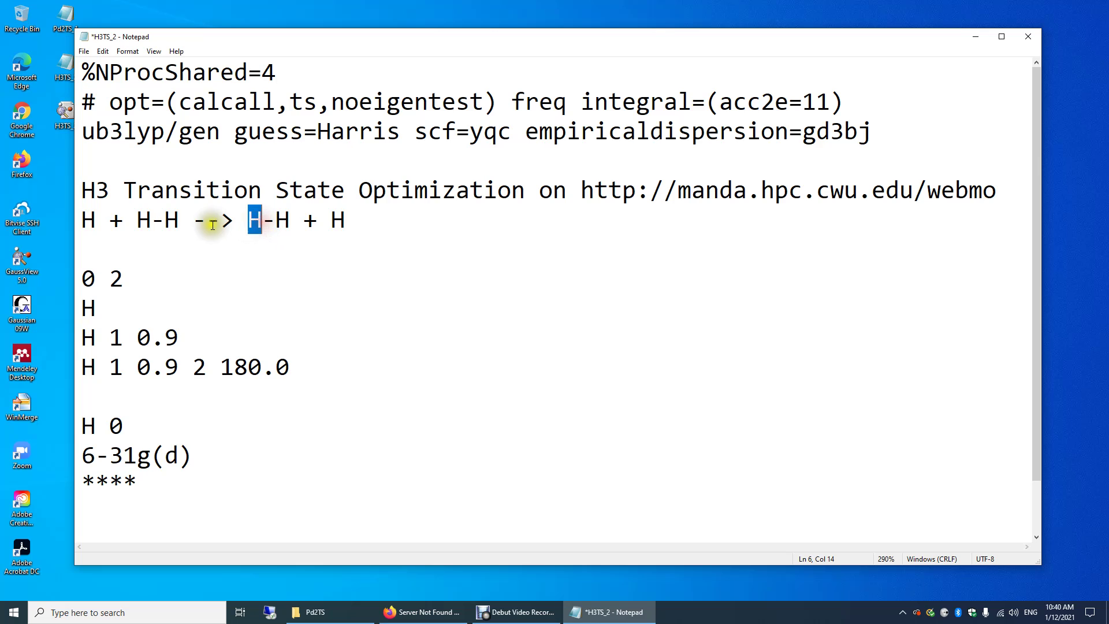
pyautogui.moveTo(164, 220); pyautogui.dragTo(179, 220)
pyautogui.moveTo(332, 220); pyautogui.dragTo(341, 222)
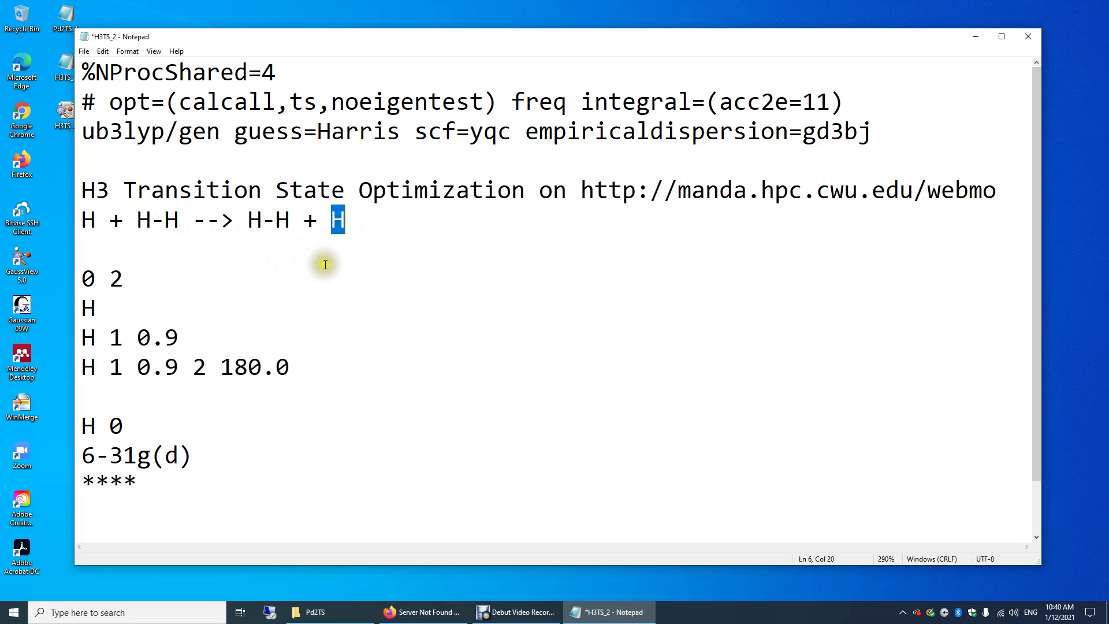
# Step: Point out the %NProcShared=4 line and the route keywords on lines 2 and 3
pyautogui.moveTo(282, 74); pyautogui.dragTo(97, 74)
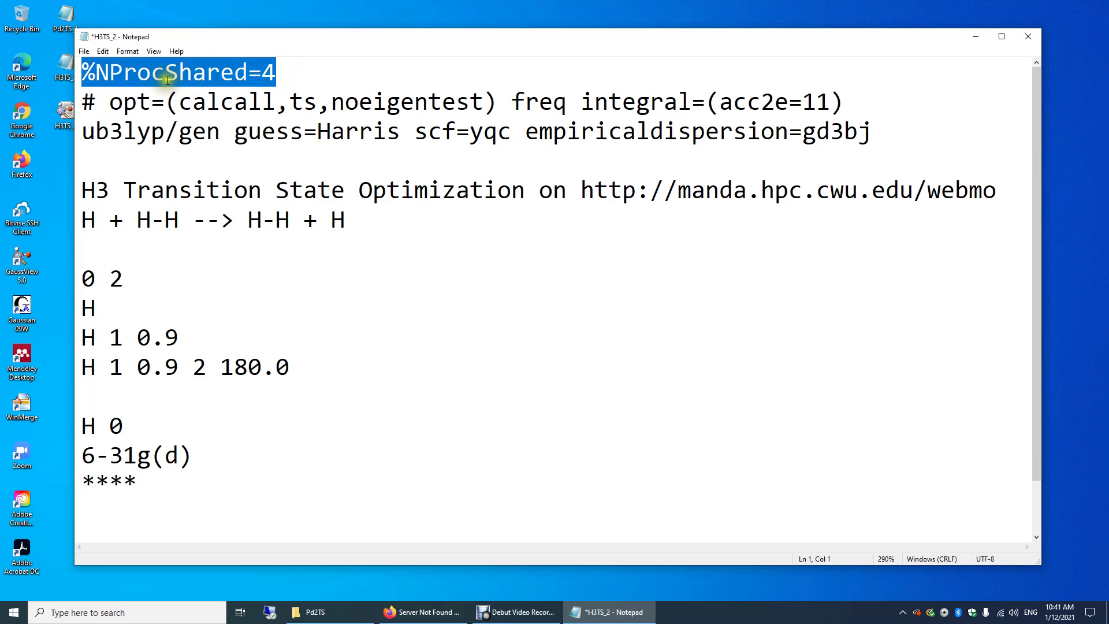
pyautogui.click(196, 120)
pyautogui.click(84, 101)
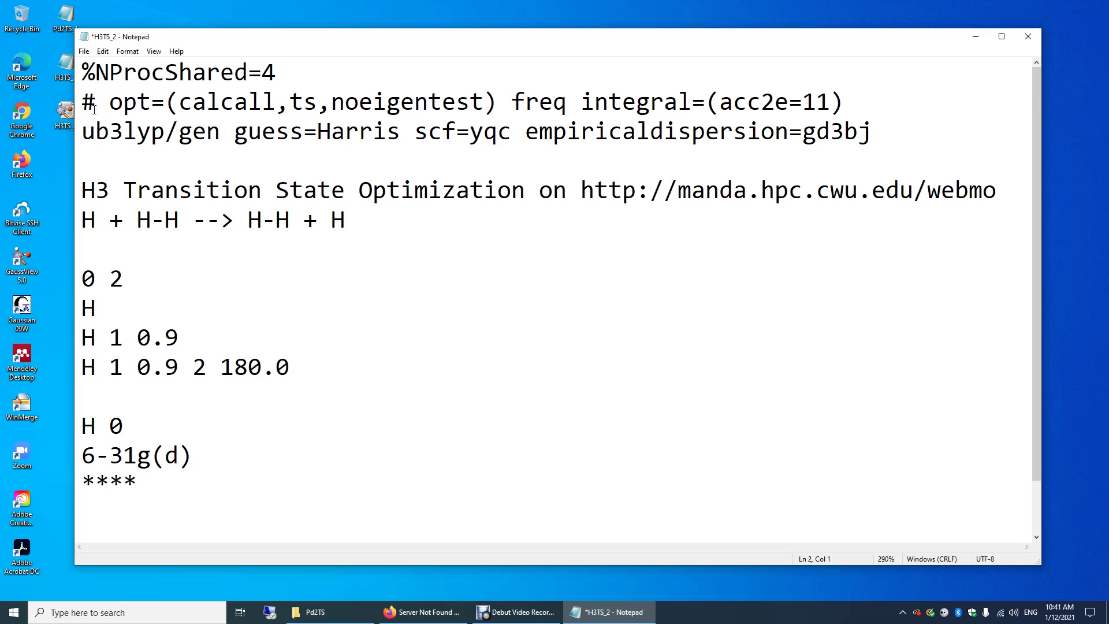
pyautogui.moveTo(109, 103); pyautogui.dragTo(814, 170)
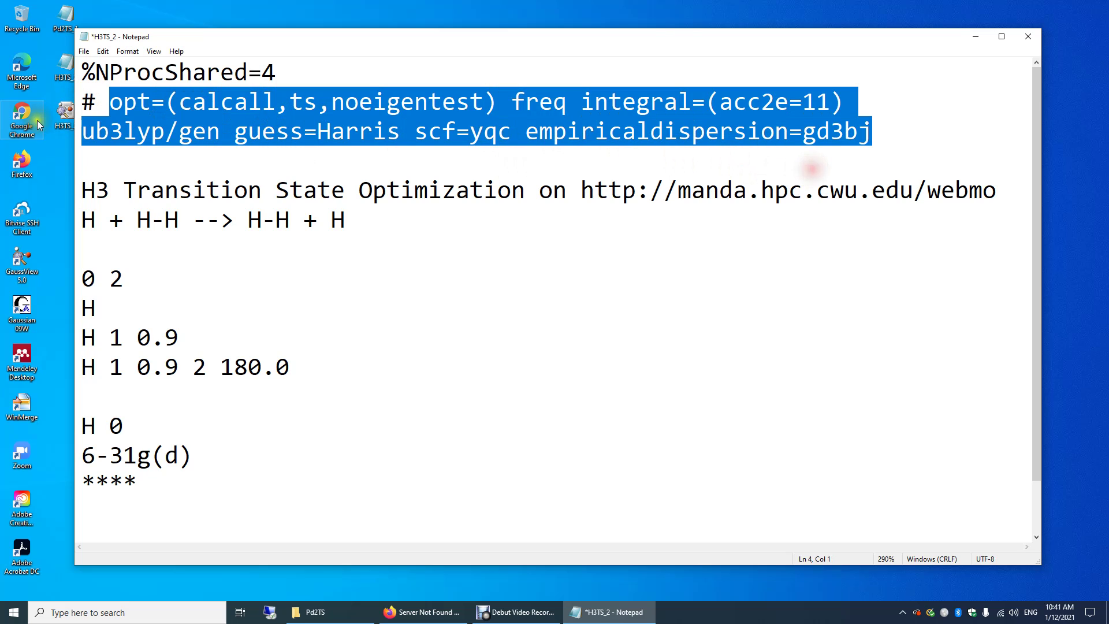
pyautogui.click(113, 101)
# Step: Highlight the opt keyword and its ts, calcall and noeigentest options
pyautogui.moveTo(109, 101); pyautogui.dragTo(479, 102)
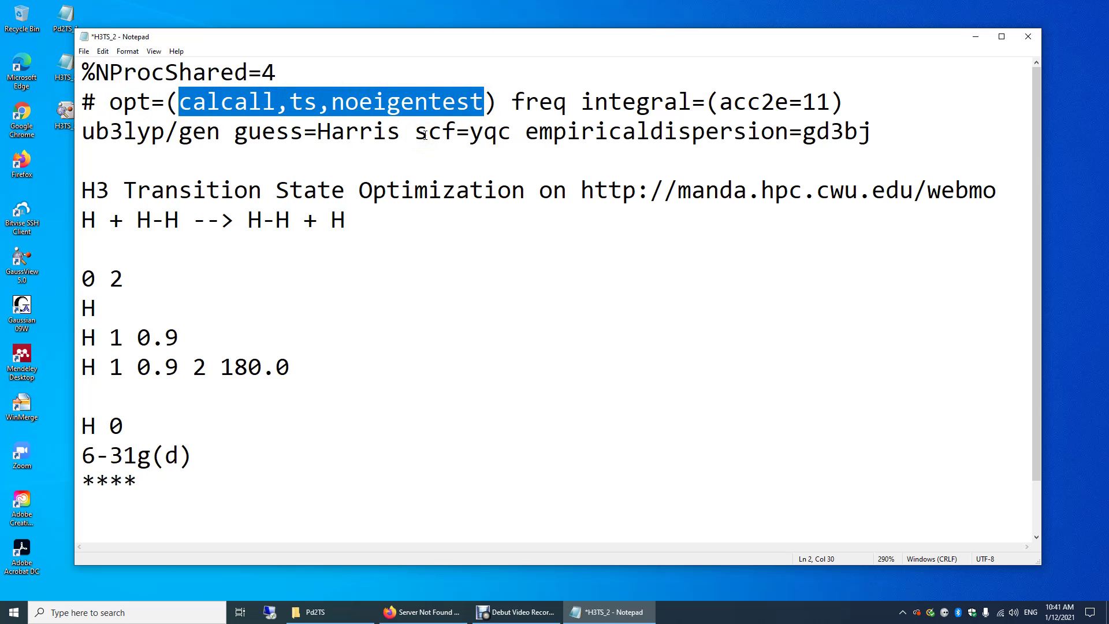
pyautogui.click(367, 115)
pyautogui.moveTo(290, 103); pyautogui.dragTo(317, 103)
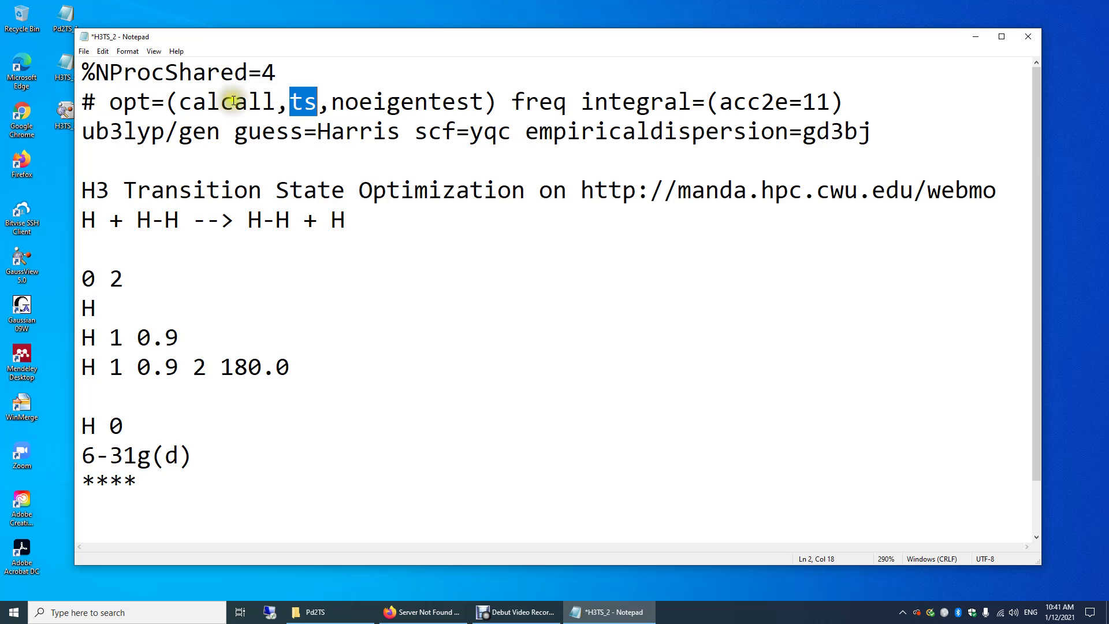
pyautogui.moveTo(179, 103); pyautogui.dragTo(260, 115)
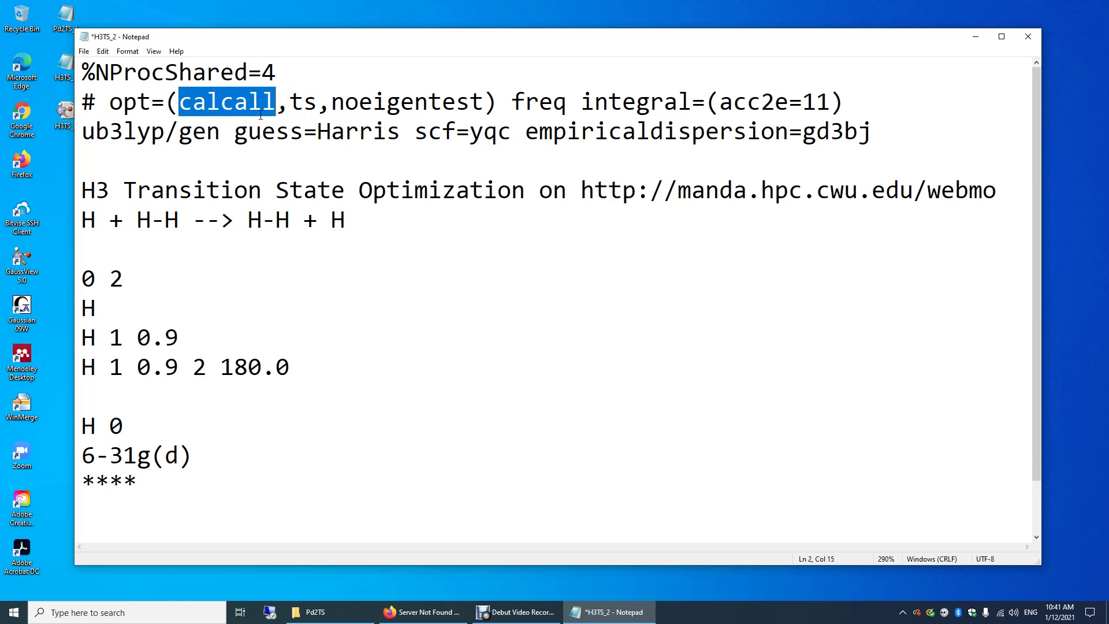
pyautogui.click(360, 103)
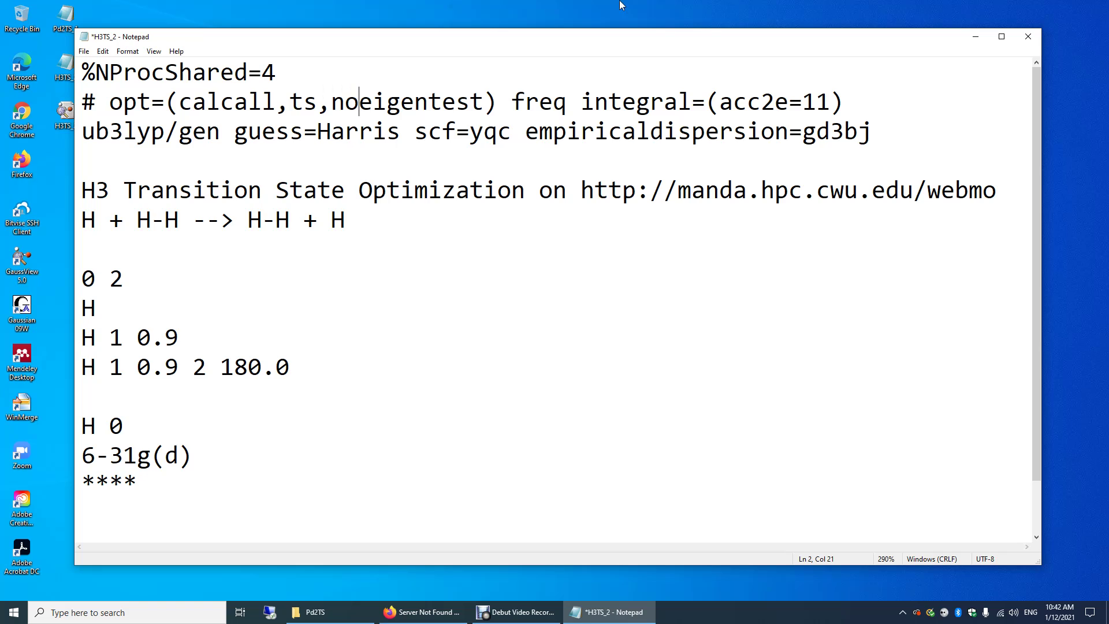
# Step: Highlight the freq keyword and the integral=(acc2e=11) option, including its 2e part
pyautogui.moveTo(512, 102); pyautogui.dragTo(565, 105)
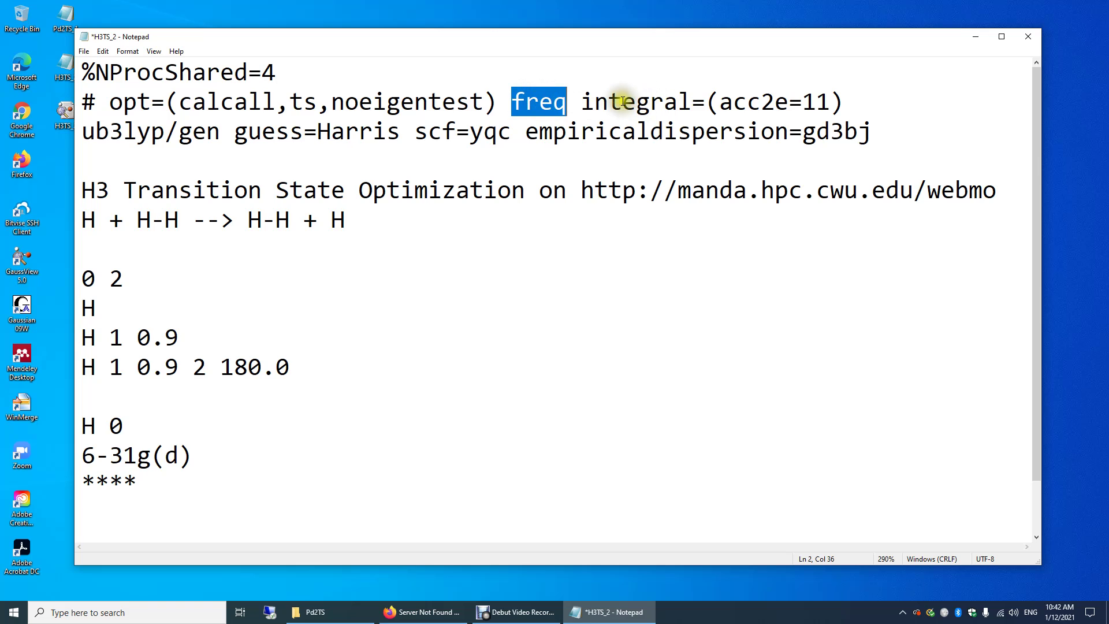
pyautogui.click(806, 98)
pyautogui.moveTo(579, 103); pyautogui.dragTo(845, 101)
pyautogui.moveTo(761, 99); pyautogui.dragTo(787, 104)
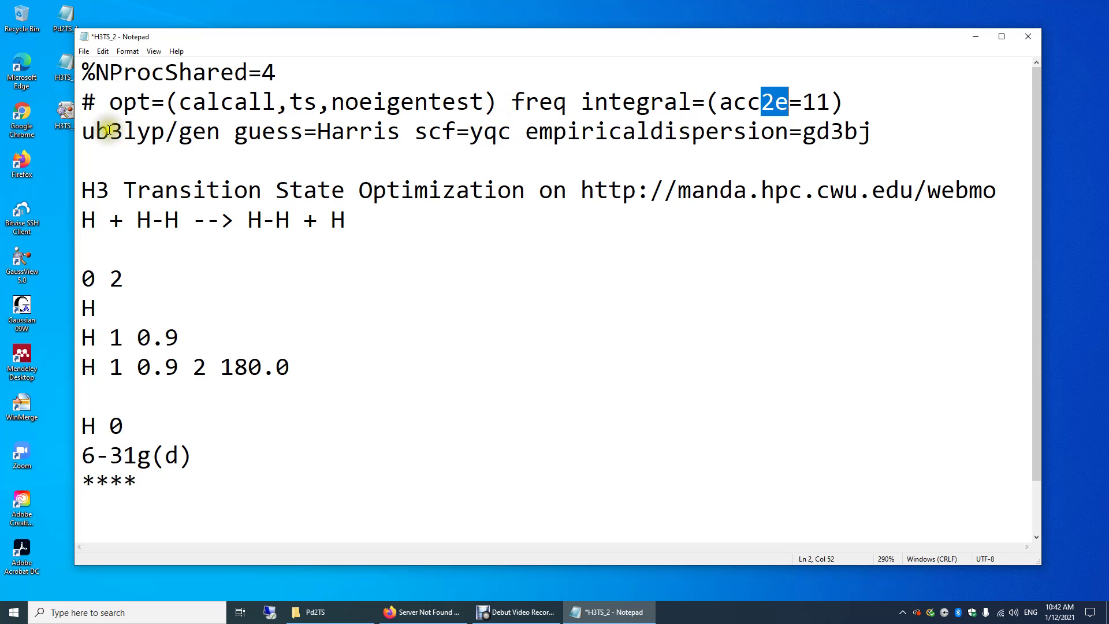
# Step: Point out the b3lyp functional and its u prefix for unrestricted
pyautogui.moveTo(96, 131); pyautogui.dragTo(159, 128)
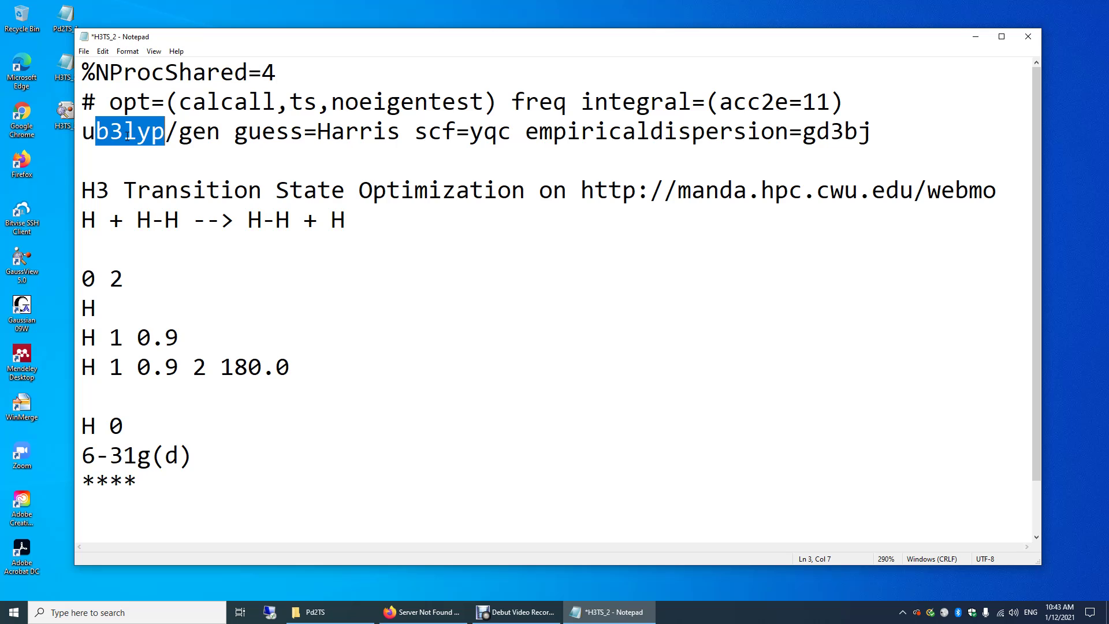
pyautogui.click(127, 136)
pyautogui.moveTo(83, 132); pyautogui.dragTo(91, 132)
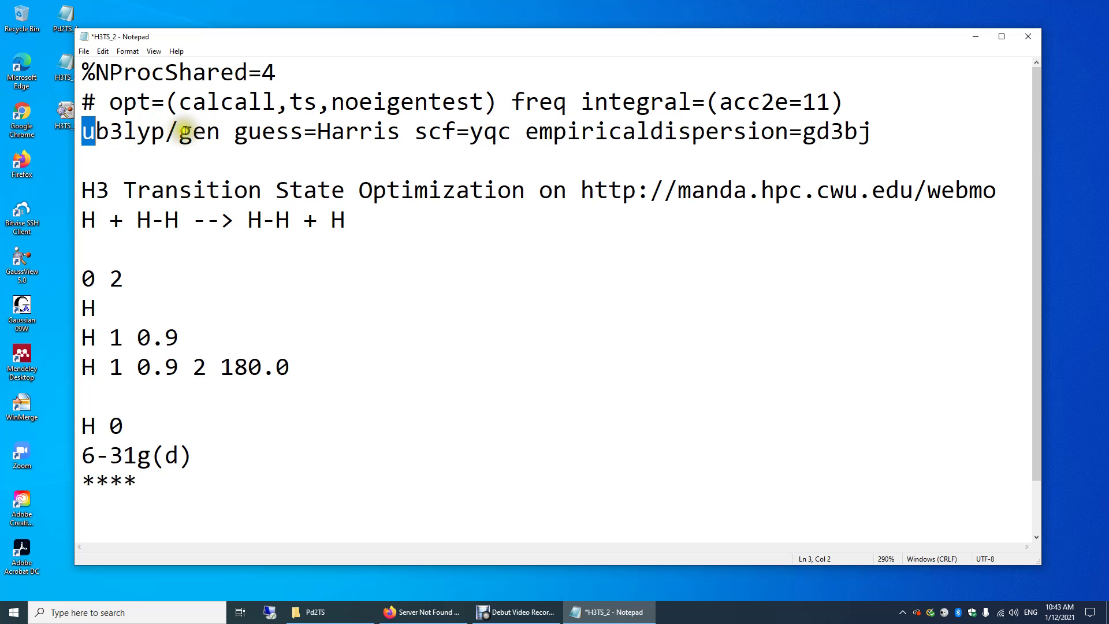
pyautogui.click(178, 132)
# Step: Show the gen keyword and basis block, briefly typing example labels 'C,O,' before H 0, then removing them
pyautogui.doubleClick(190, 140)
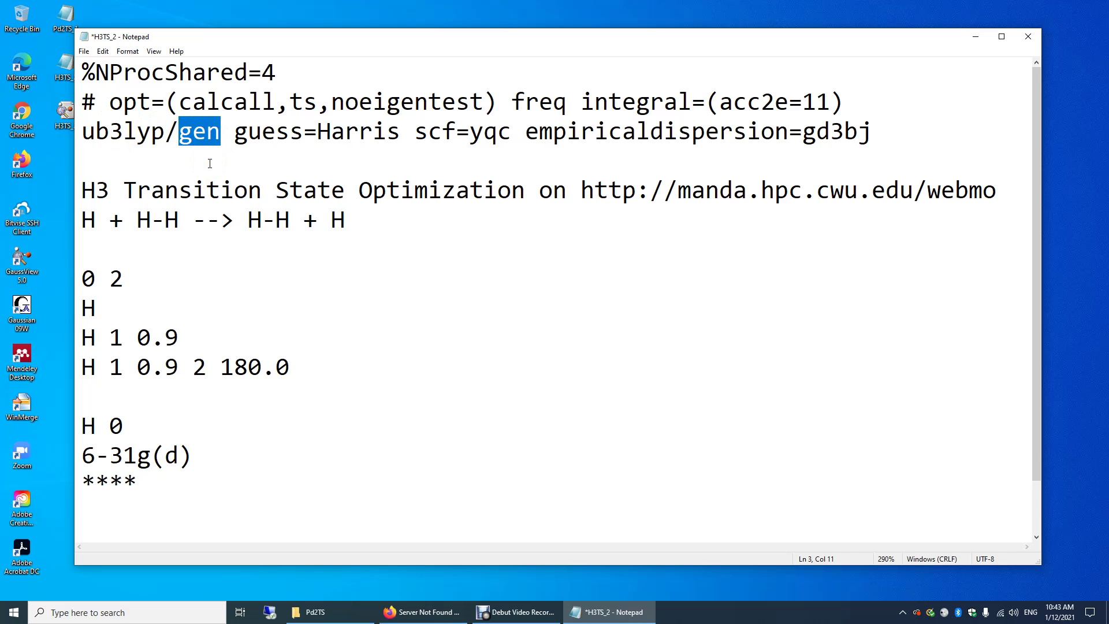
pyautogui.moveTo(107, 520); pyautogui.dragTo(78, 433)
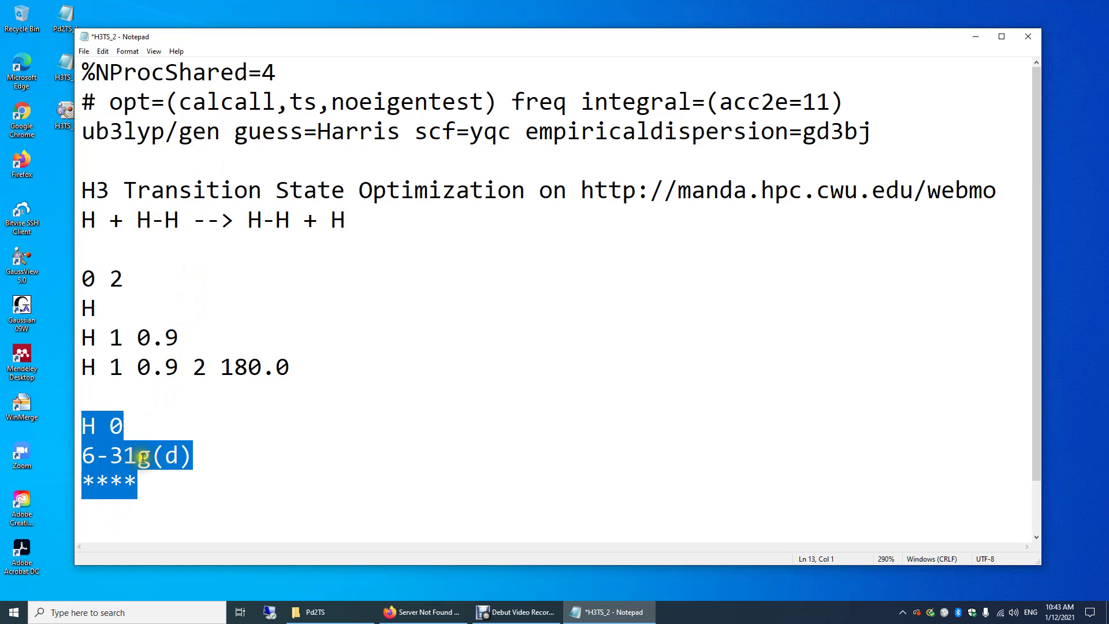
pyautogui.click(84, 426)
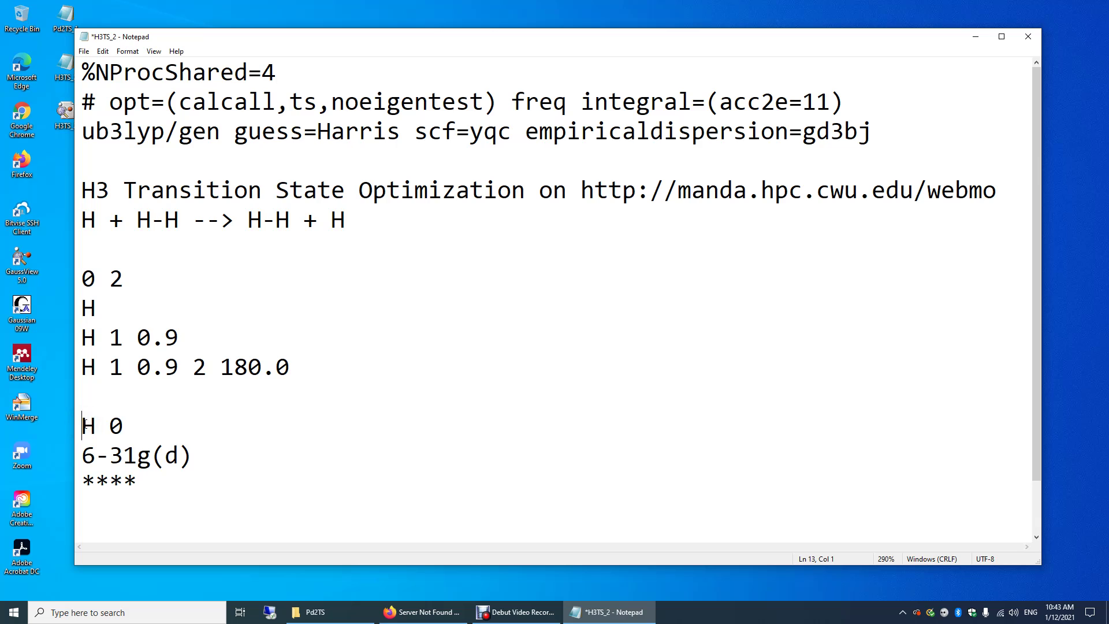
pyautogui.write('C,O,')
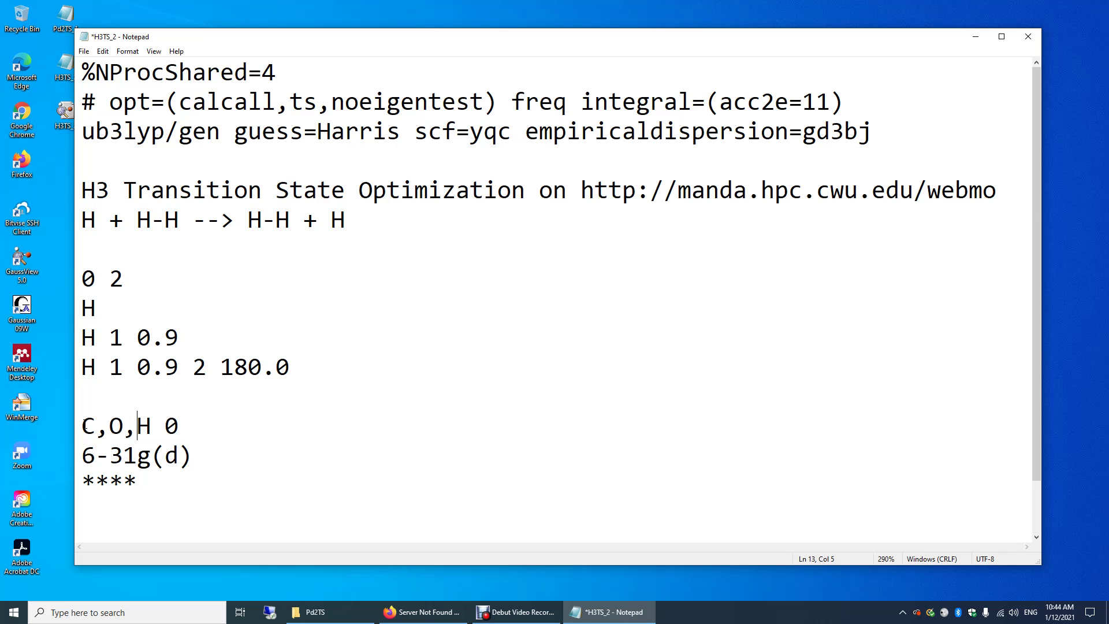
pyautogui.press('BackSpace')
pyautogui.press('BackSpace')
pyautogui.press('BackSpace')
pyautogui.press('BackSpace')
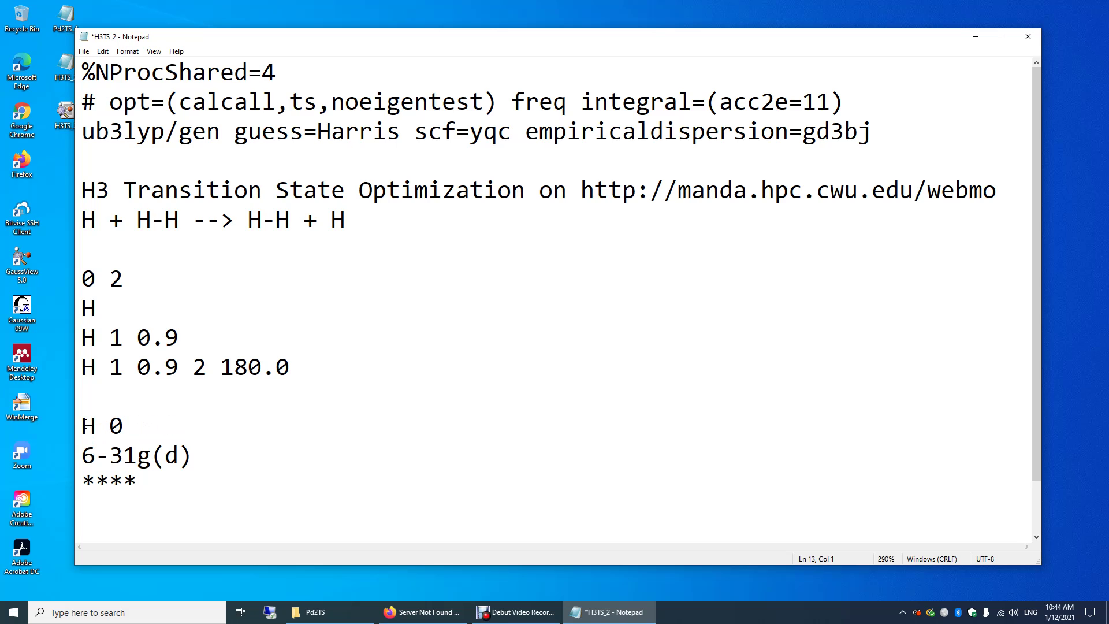
# Step: Type an example 'Pd 0' / 'LANL2DZ' / '****' basis entry below the block, then erase it
pyautogui.click(119, 507)
pyautogui.write('Pd 0')
pyautogui.press('Return')
pyautogui.write('L')
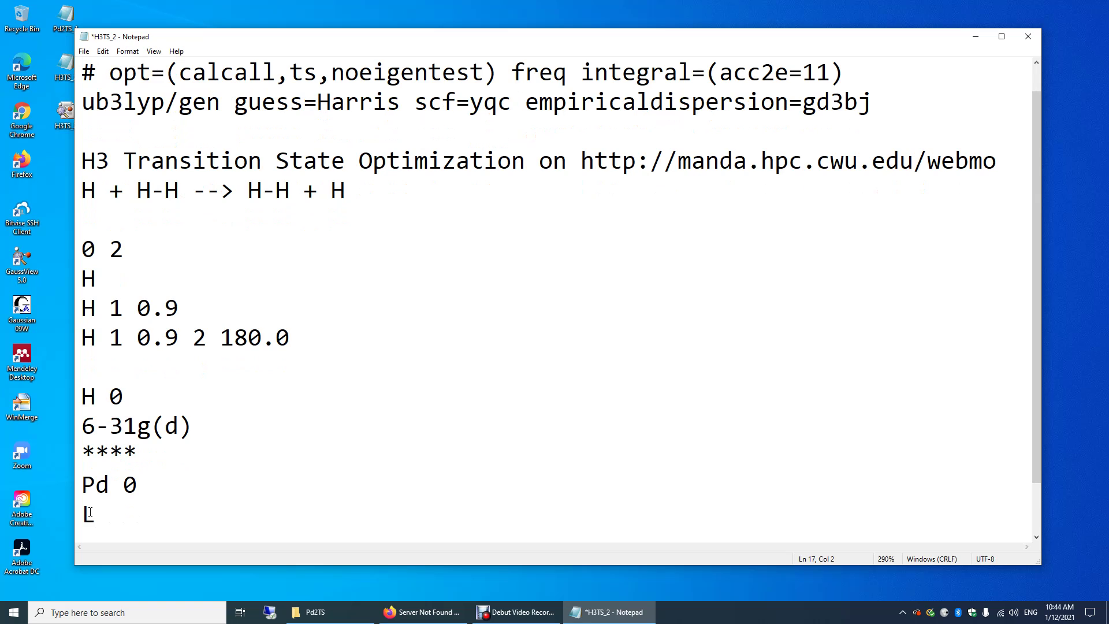
pyautogui.write('ANL2DZ')
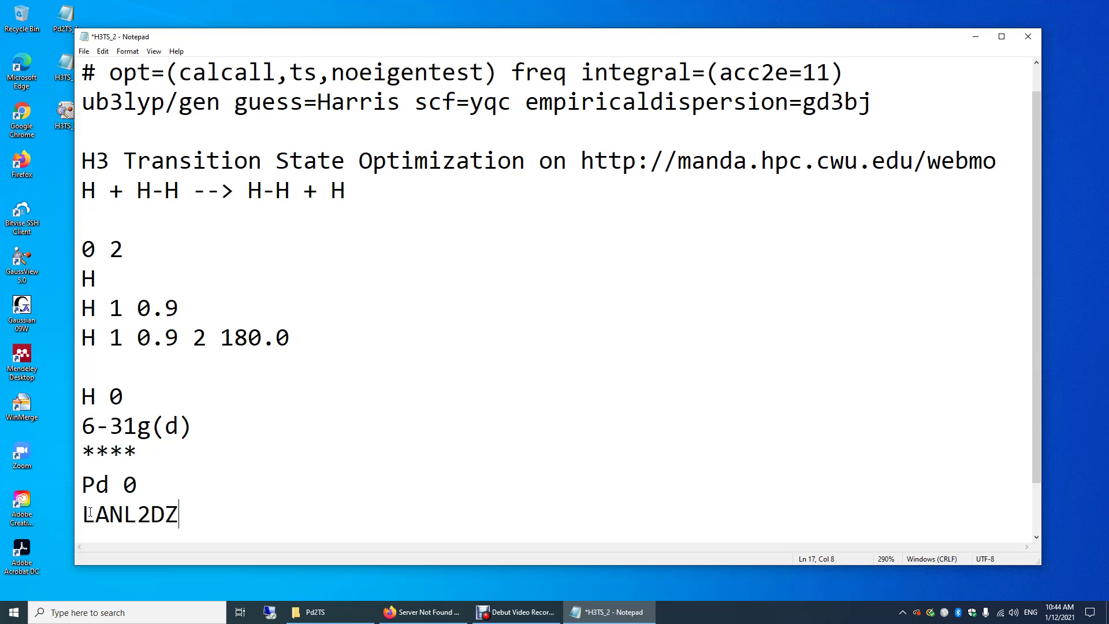
pyautogui.press('Return')
pyautogui.write('****')
pyautogui.press('Return')
pyautogui.press('BackSpace')
pyautogui.press('BackSpace')
pyautogui.press('BackSpace')
pyautogui.press('BackSpace')
pyautogui.press('BackSpace')
pyautogui.press('BackSpace')
pyautogui.press('BackSpace')
pyautogui.press('BackSpace')
pyautogui.press('BackSpace')
pyautogui.press('BackSpace')
pyautogui.press('BackSpace')
pyautogui.press('BackSpace')
pyautogui.press('BackSpace')
pyautogui.press('BackSpace')
pyautogui.press('BackSpace')
pyautogui.press('BackSpace')
pyautogui.press('BackSpace')
pyautogui.press('BackSpace')
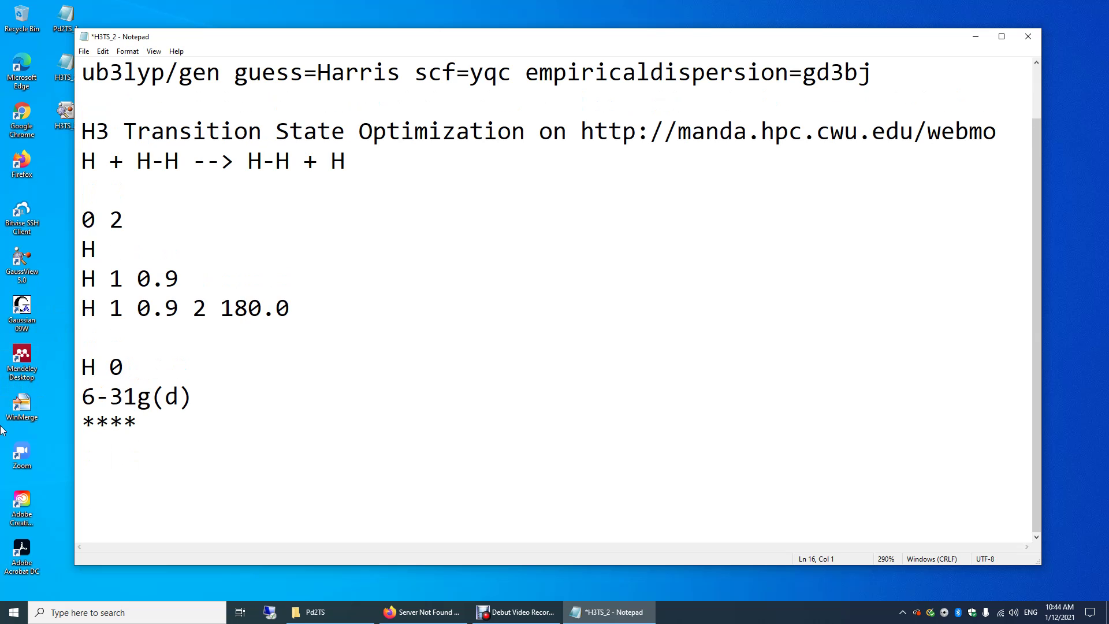
# Step: Back in the route section, highlight the guess=Harris and scf=yqc options
pyautogui.scroll(1, 215, 367)
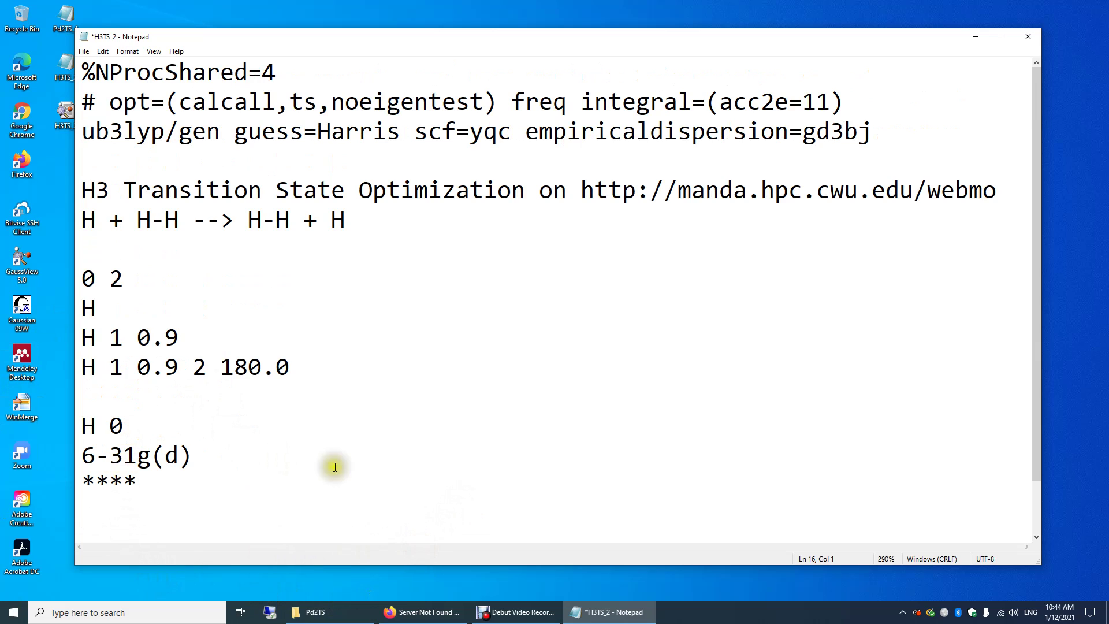
pyautogui.click(50, 468)
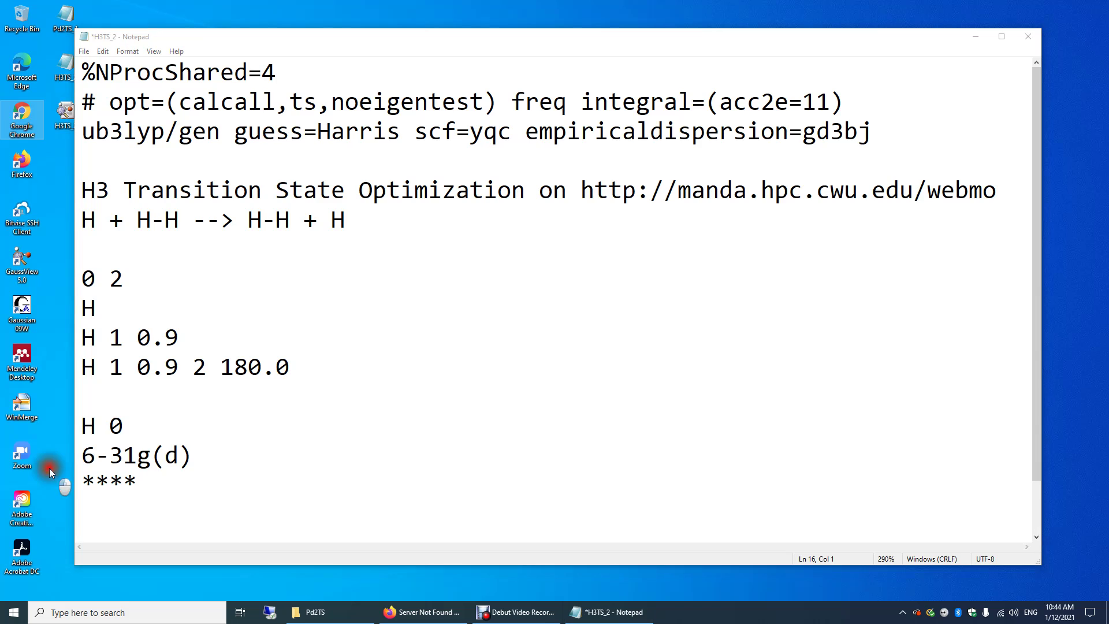
pyautogui.moveTo(234, 131); pyautogui.dragTo(416, 132)
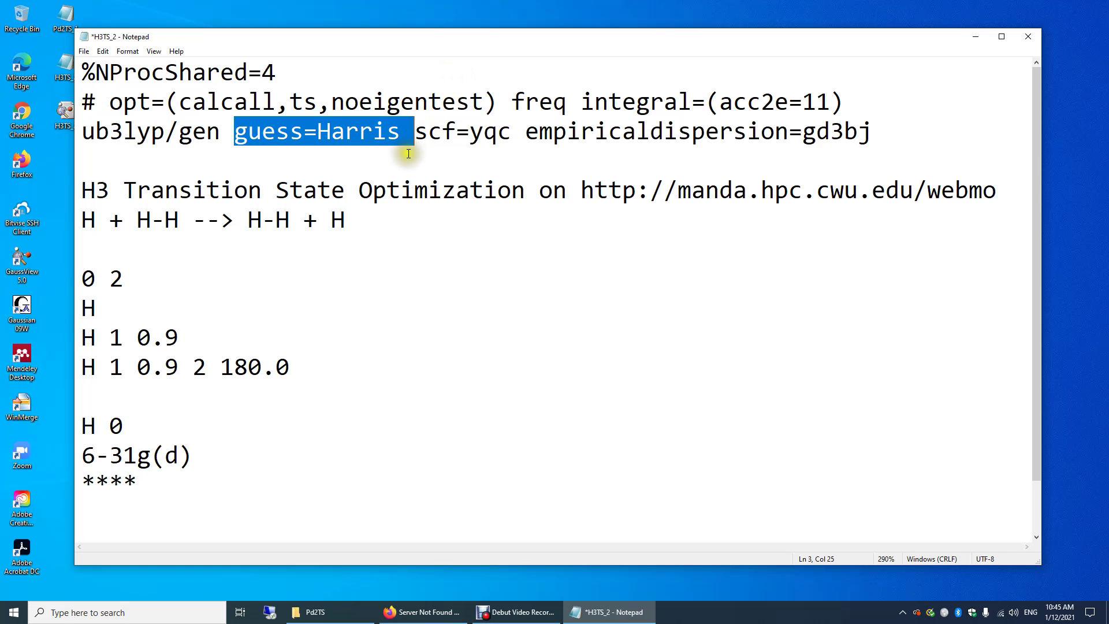
pyautogui.click(408, 153)
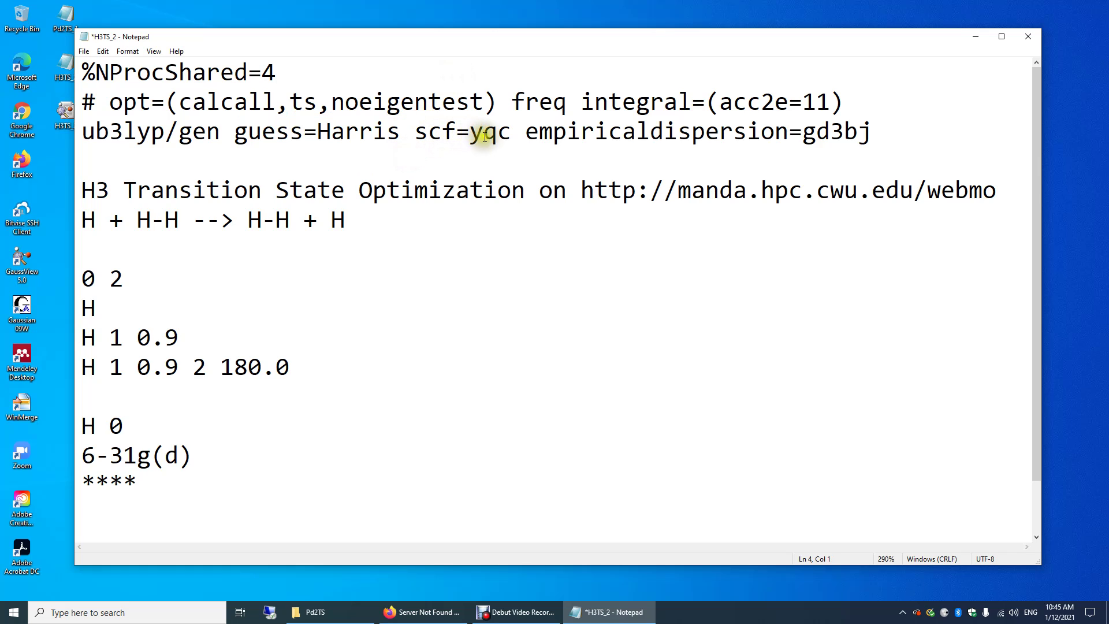
pyautogui.moveTo(415, 134)
pyautogui.mouseDown()
pyautogui.moveTo(454, 134)
pyautogui.moveTo(451, 123)
pyautogui.moveTo(413, 126)
pyautogui.mouseUp()
pyautogui.click(457, 135)
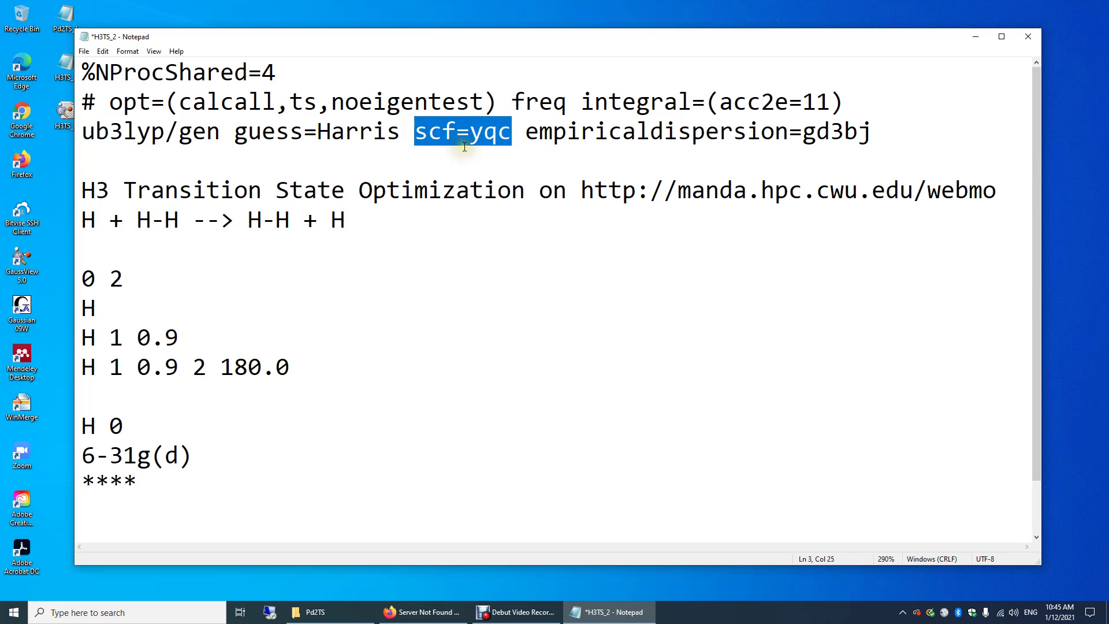
pyautogui.click(429, 134)
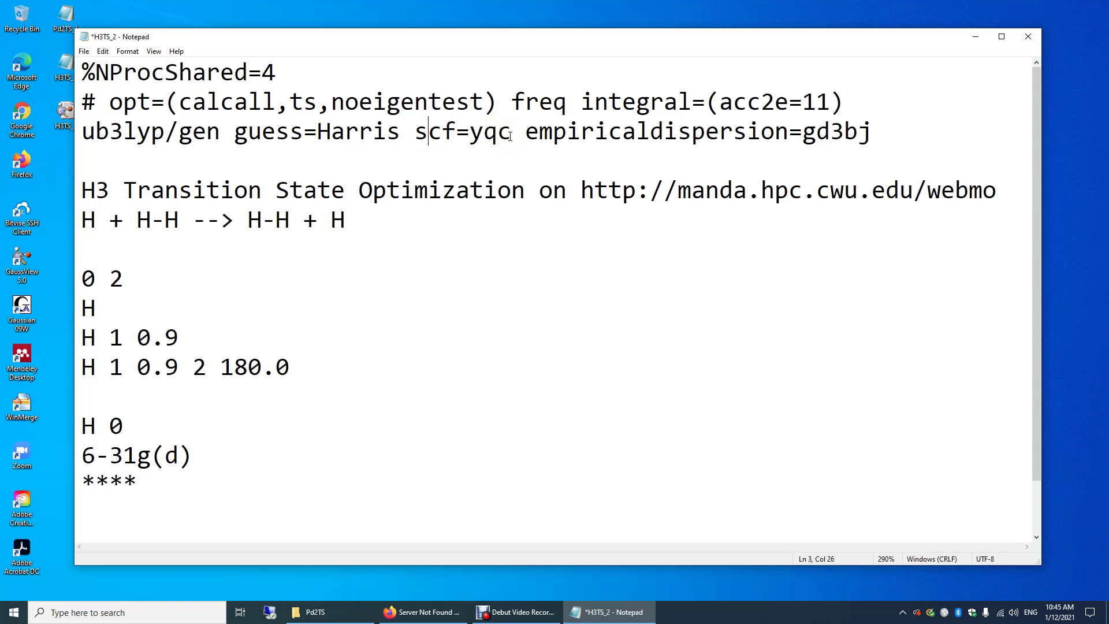
# Step: Highlight the empiricaldispersion keyword and its gd3bj value, marking the d3 part
pyautogui.moveTo(525, 132); pyautogui.dragTo(791, 134)
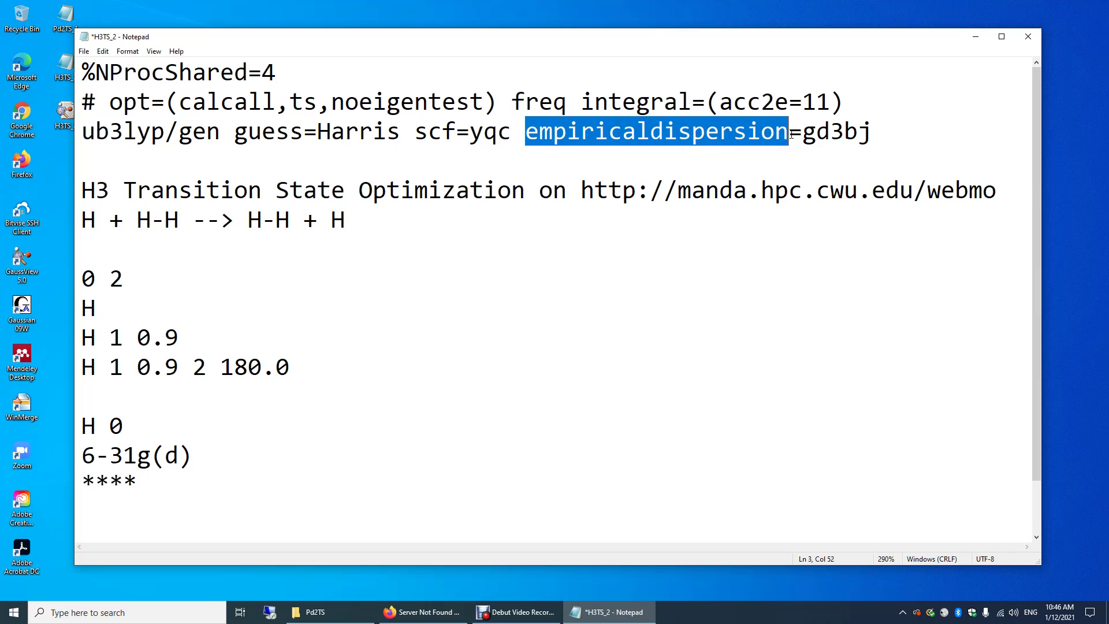
pyautogui.moveTo(802, 133); pyautogui.dragTo(871, 137)
pyautogui.press('Down')
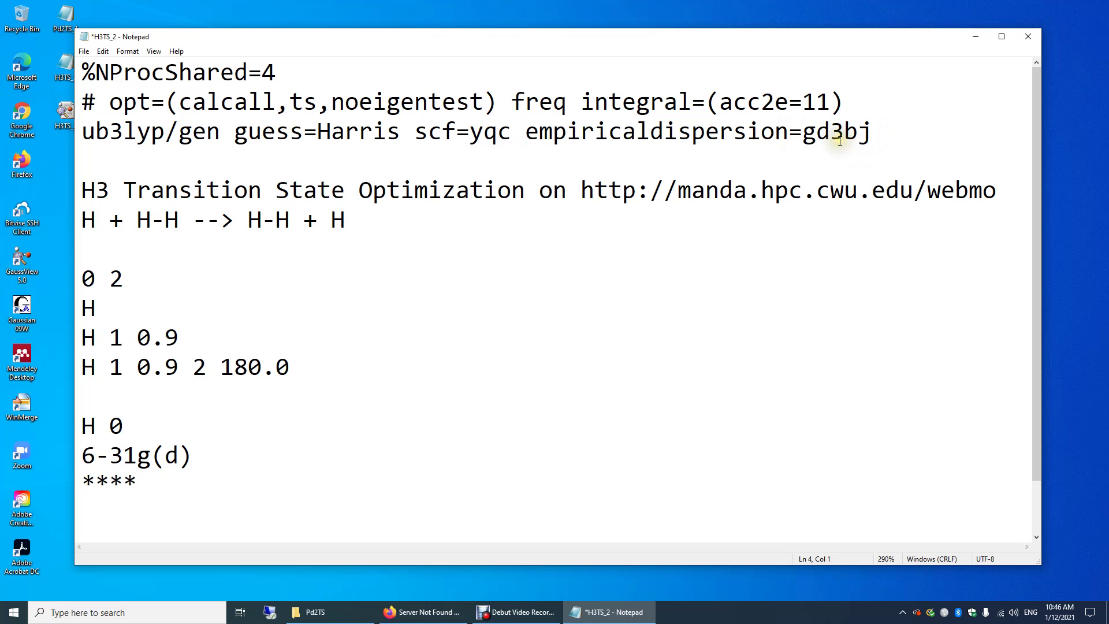
pyautogui.click(821, 132)
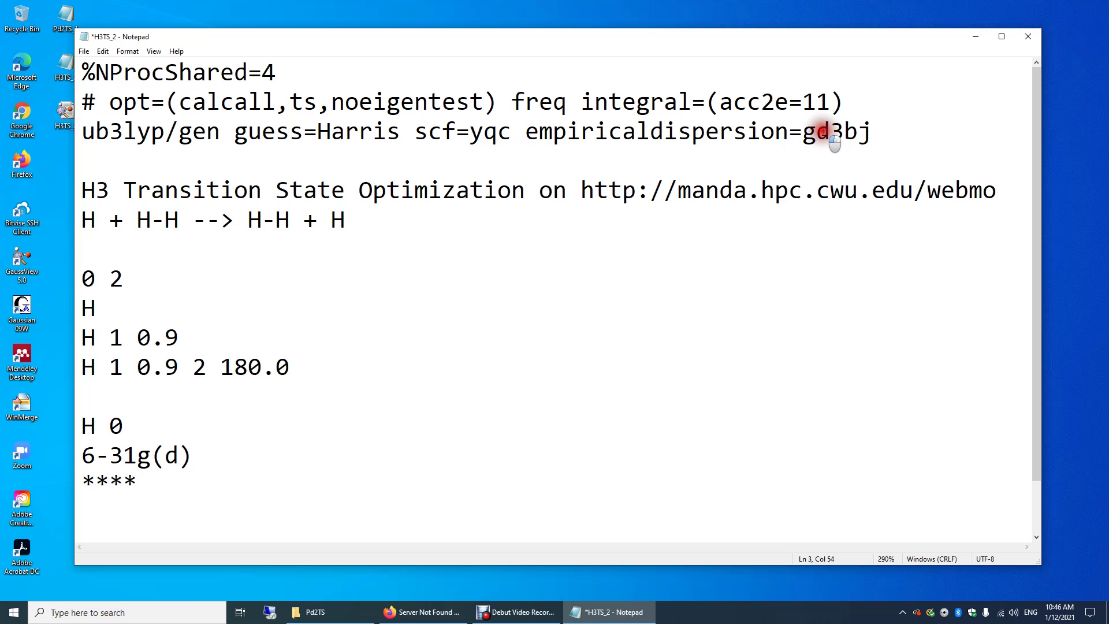
pyautogui.moveTo(833, 143); pyautogui.dragTo(848, 134)
# Step: Mark the two title lines and the webmo server address within them
pyautogui.click(117, 190)
pyautogui.moveTo(366, 220); pyautogui.dragTo(70, 182)
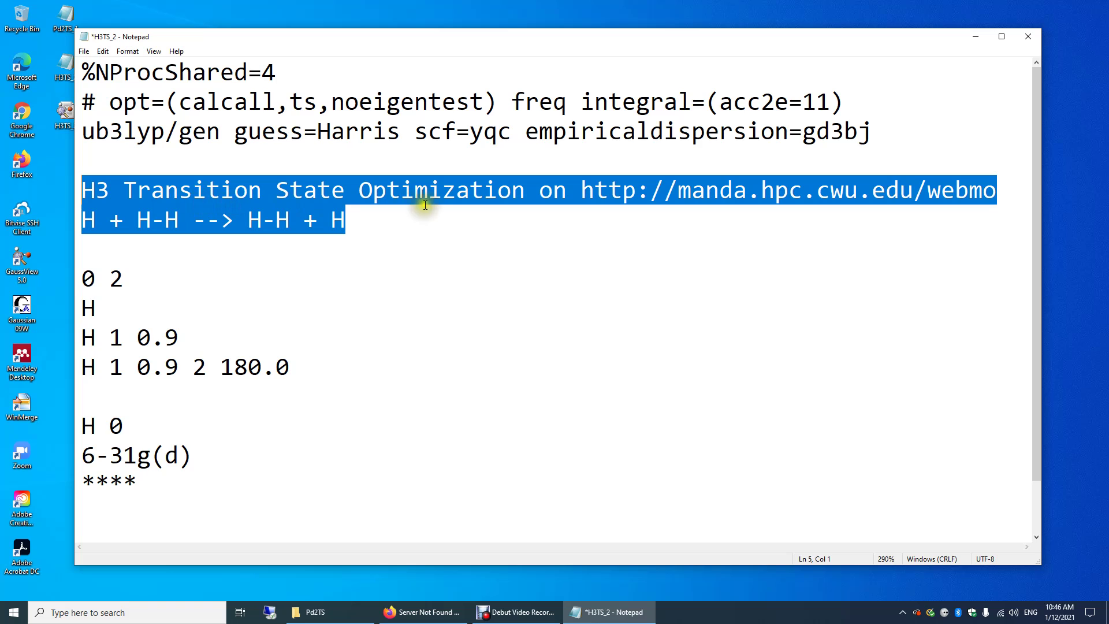
pyautogui.click(442, 191)
pyautogui.moveTo(580, 190); pyautogui.dragTo(990, 186)
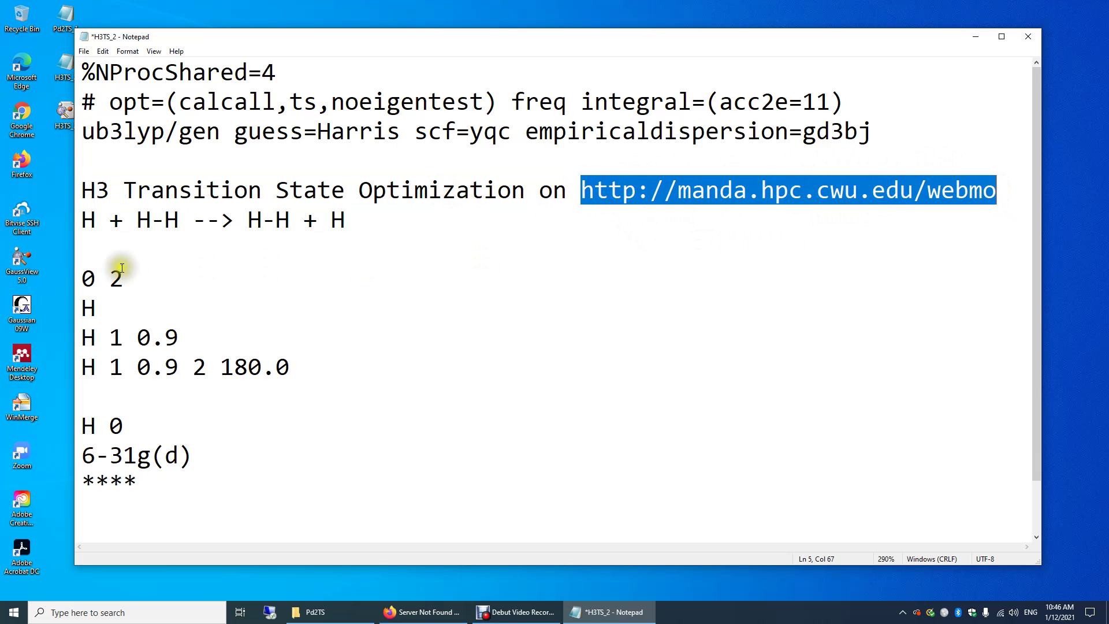
pyautogui.click(90, 221)
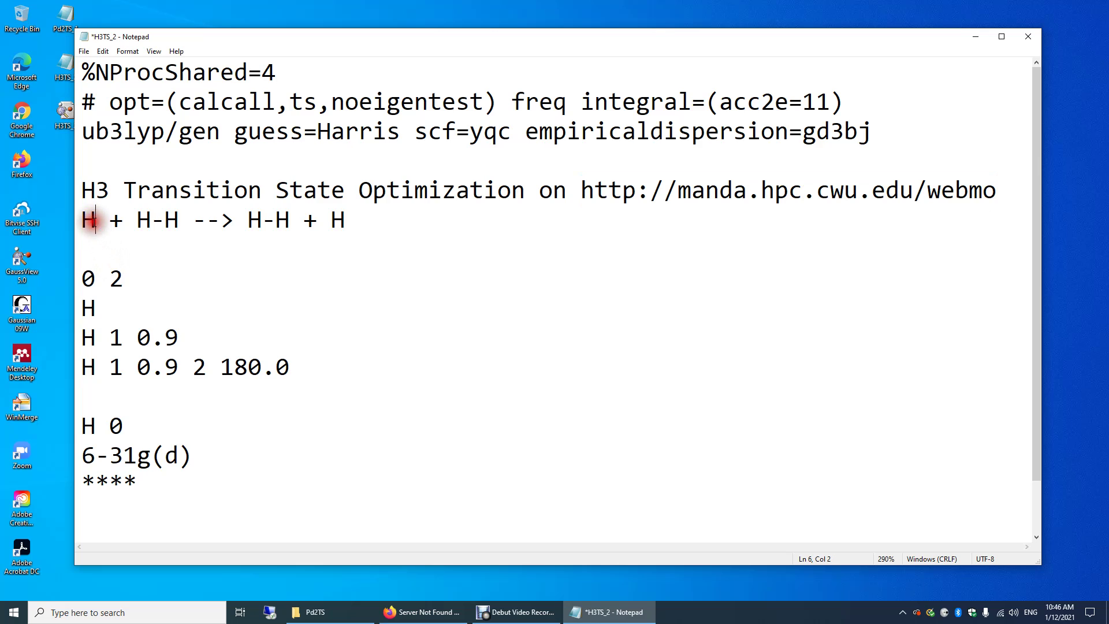
pyautogui.click(353, 222)
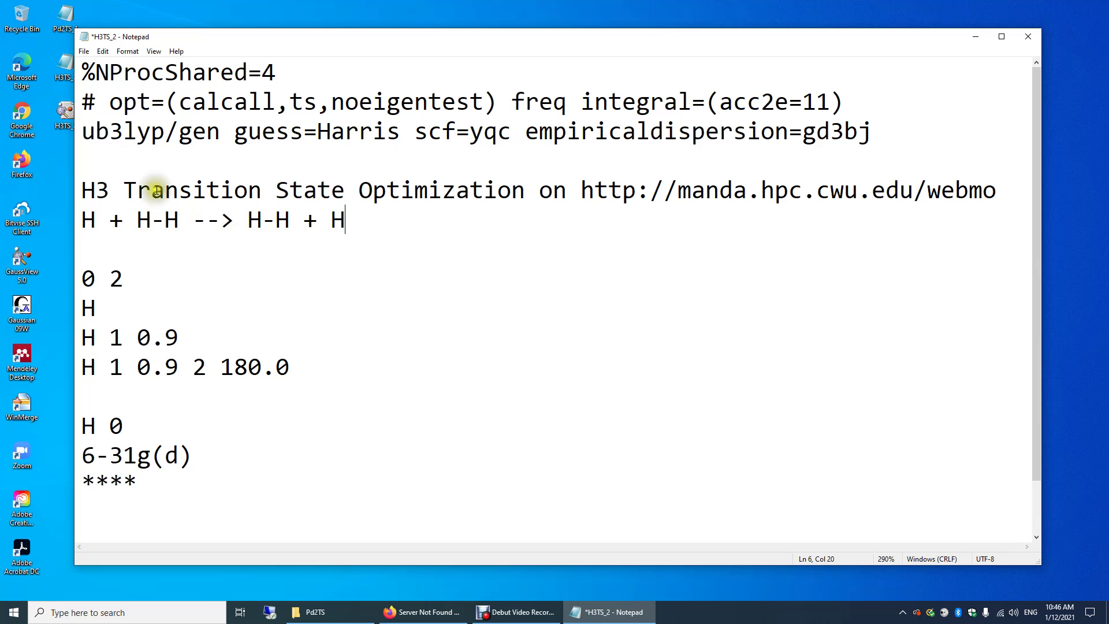
# Step: Point out the blank lines after the route and title sections, and the 3 in H3
pyautogui.click(106, 248)
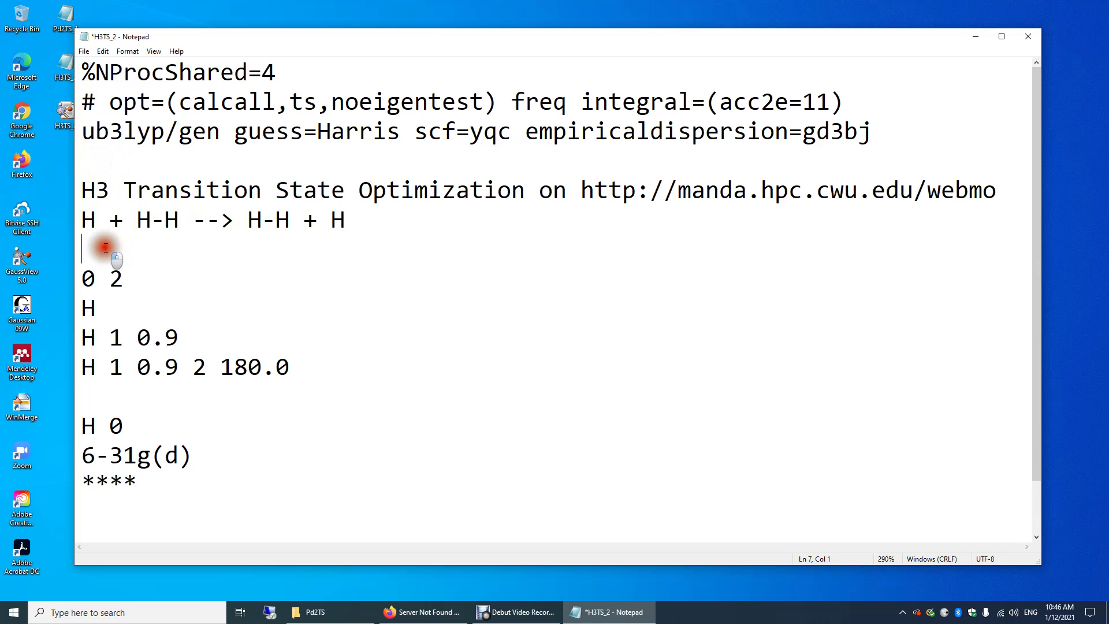
pyautogui.click(106, 160)
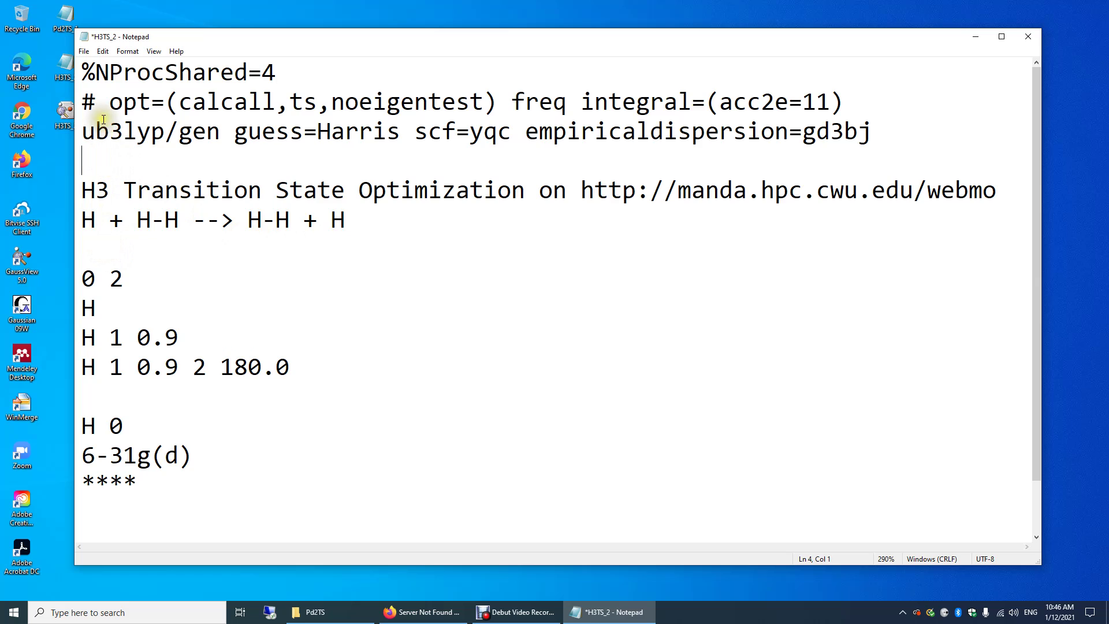
pyautogui.moveTo(96, 194); pyautogui.dragTo(295, 223)
pyautogui.click(117, 251)
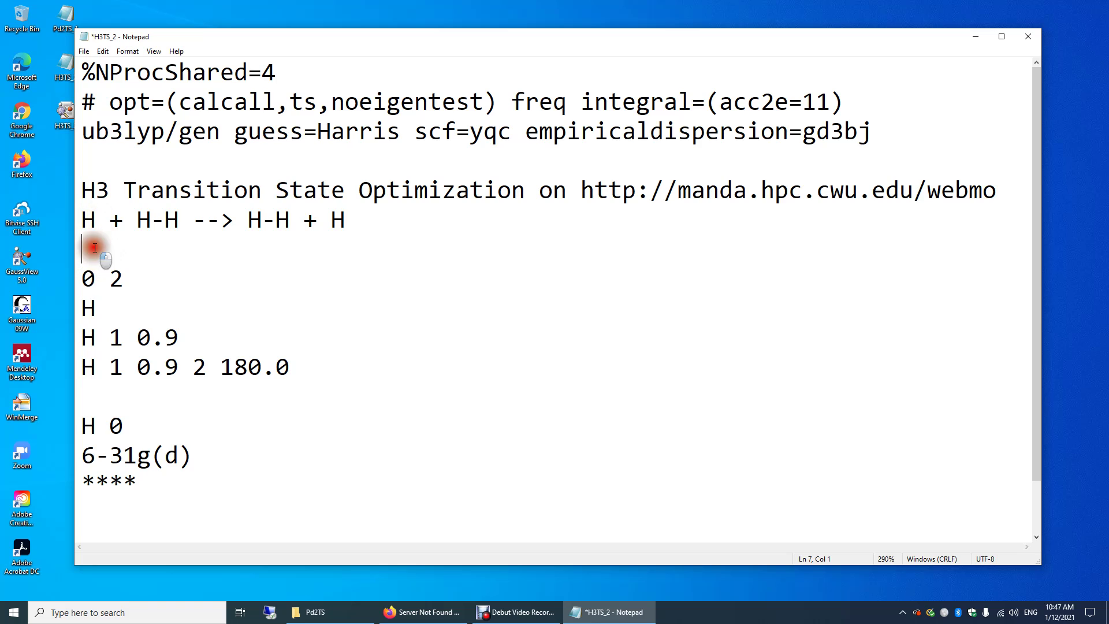
pyautogui.moveTo(94, 196); pyautogui.dragTo(154, 217)
pyautogui.click(126, 259)
# Step: Mark the charge 0 and multiplicity 2, relating them to the H atoms in the reaction
pyautogui.click(86, 279)
pyautogui.moveTo(87, 279); pyautogui.dragTo(91, 279)
pyautogui.doubleClick(114, 286)
pyautogui.moveTo(94, 220); pyautogui.dragTo(81, 220)
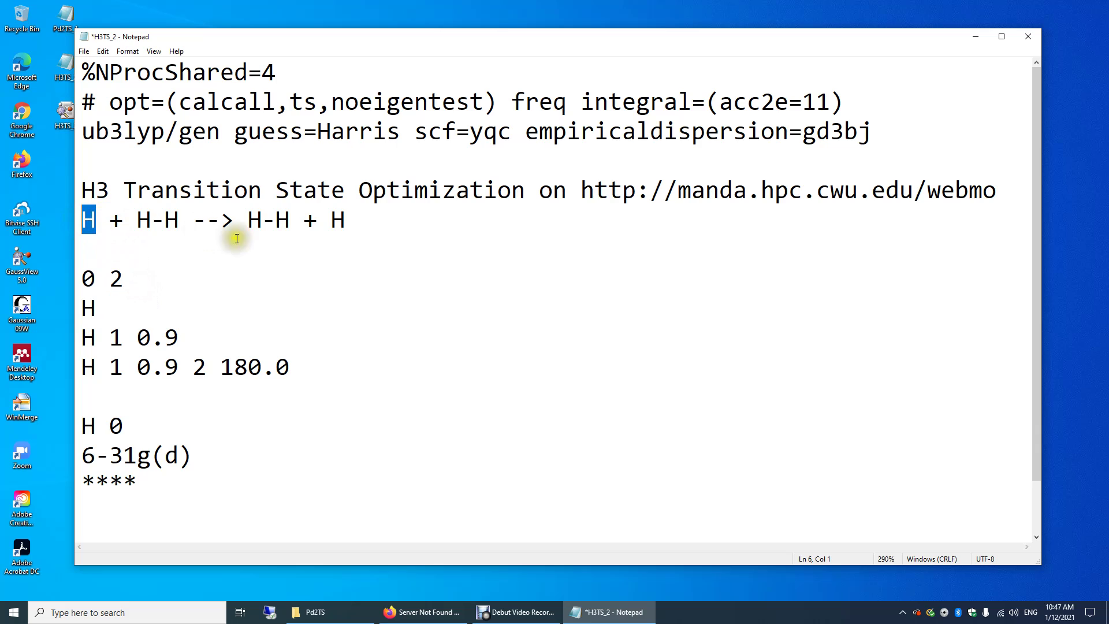
pyautogui.moveTo(331, 219); pyautogui.dragTo(345, 220)
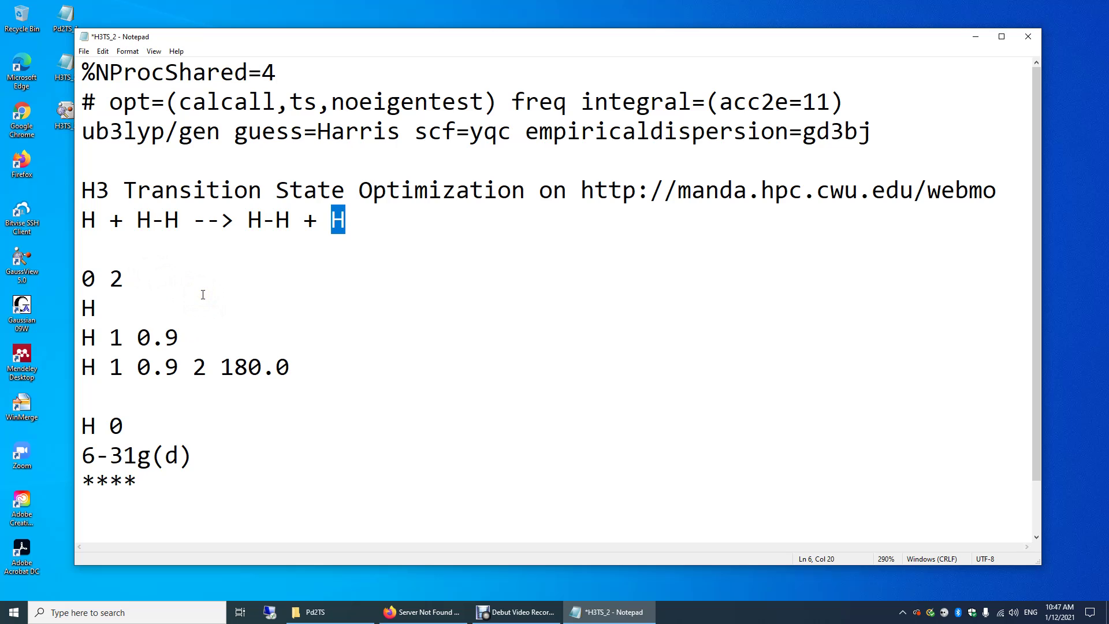
pyautogui.doubleClick(116, 279)
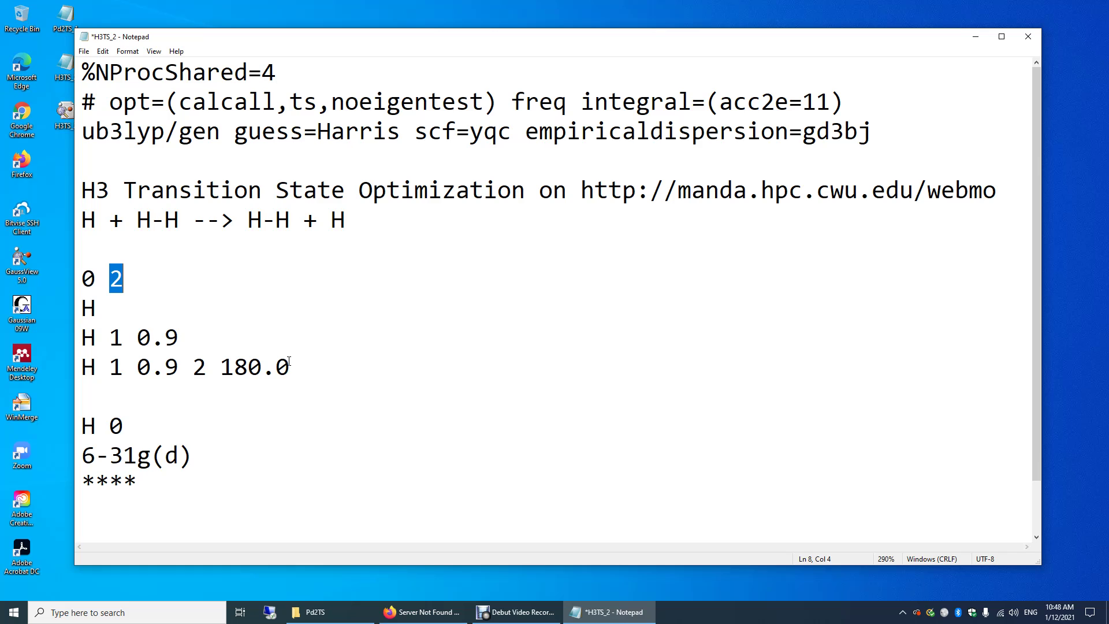
# Step: Mark the three atom coordinate lines alongside the Harris initial-guess keyword
pyautogui.moveTo(293, 365); pyautogui.dragTo(85, 306)
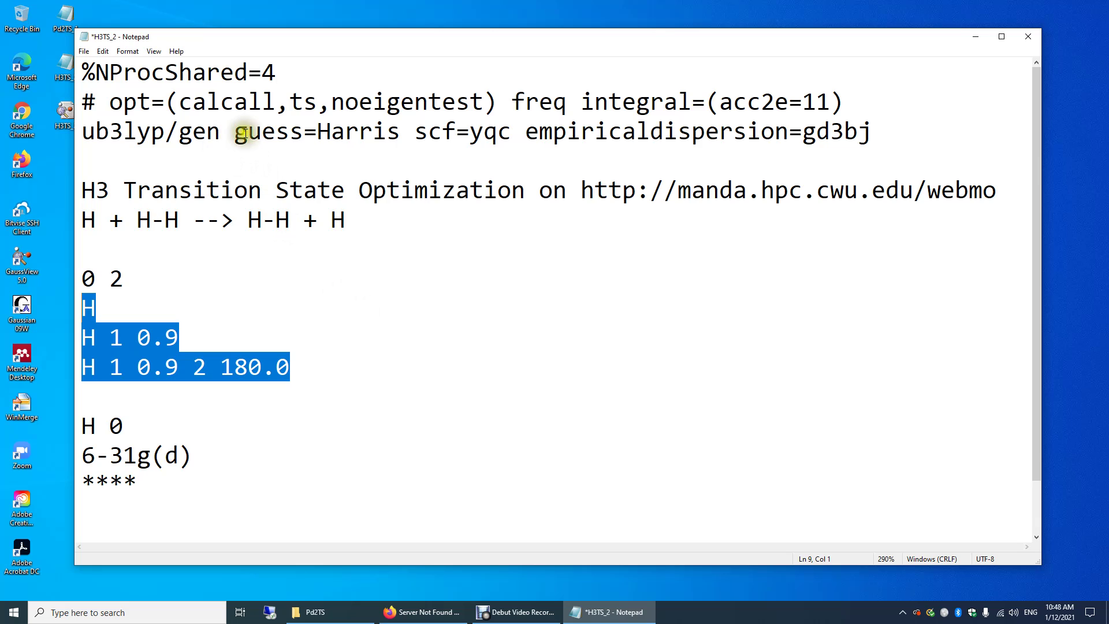
pyautogui.moveTo(235, 136); pyautogui.dragTo(386, 144)
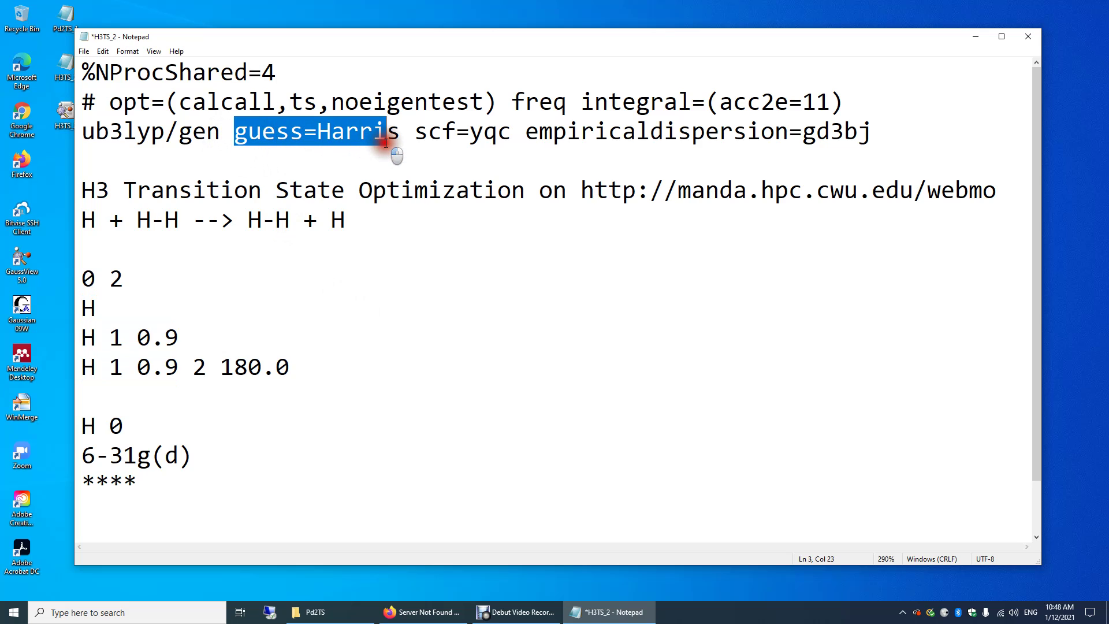
pyautogui.click(386, 143)
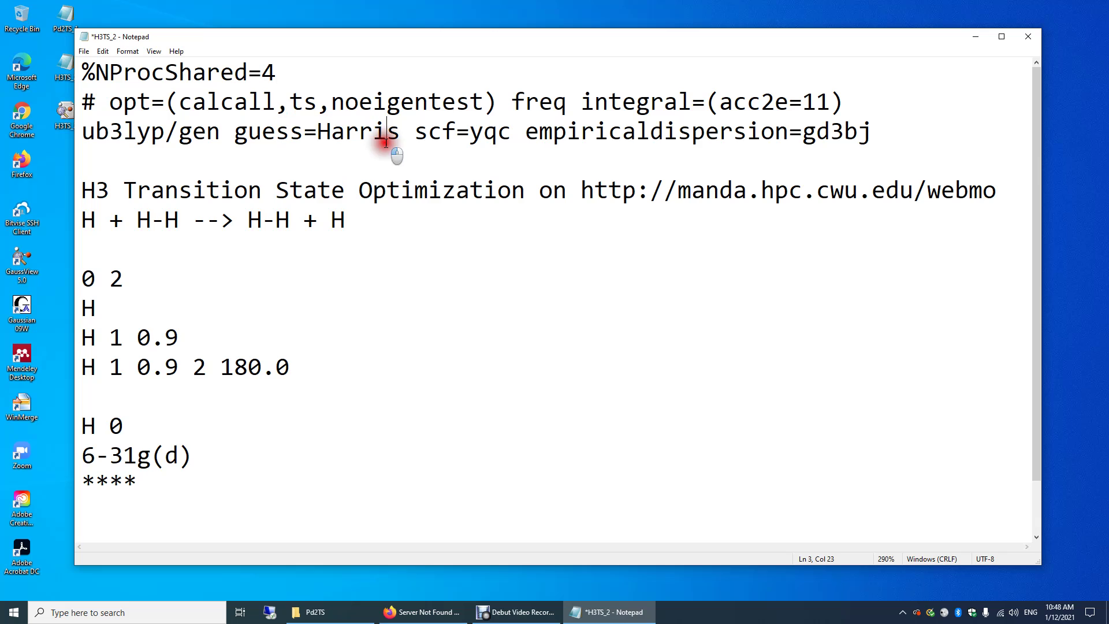
pyautogui.moveTo(302, 132); pyautogui.dragTo(397, 135)
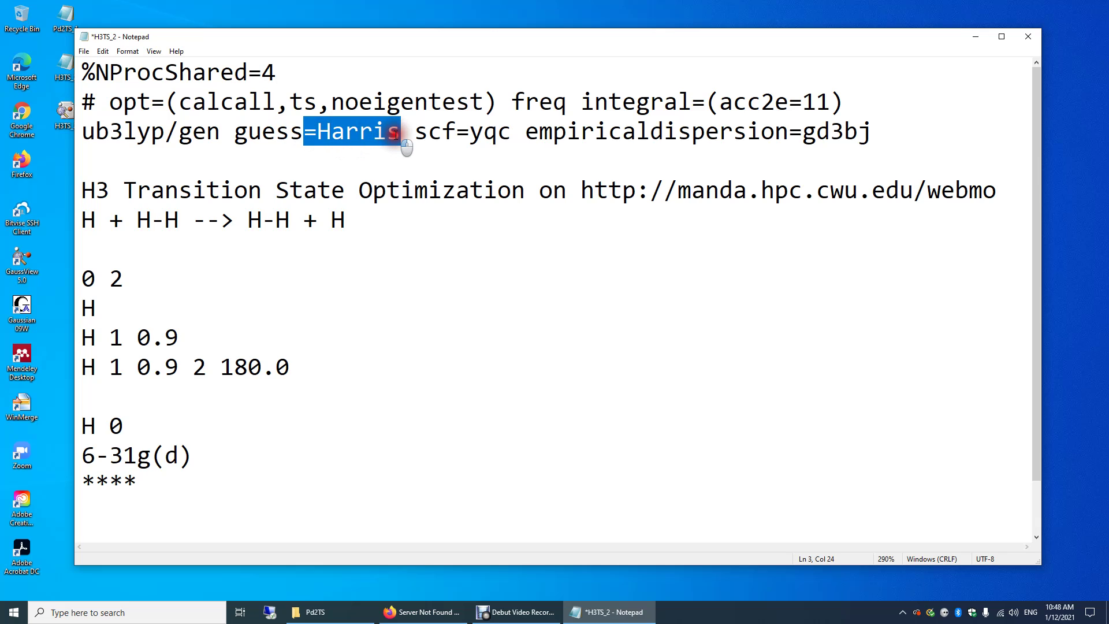
pyautogui.moveTo(291, 370); pyautogui.dragTo(69, 313)
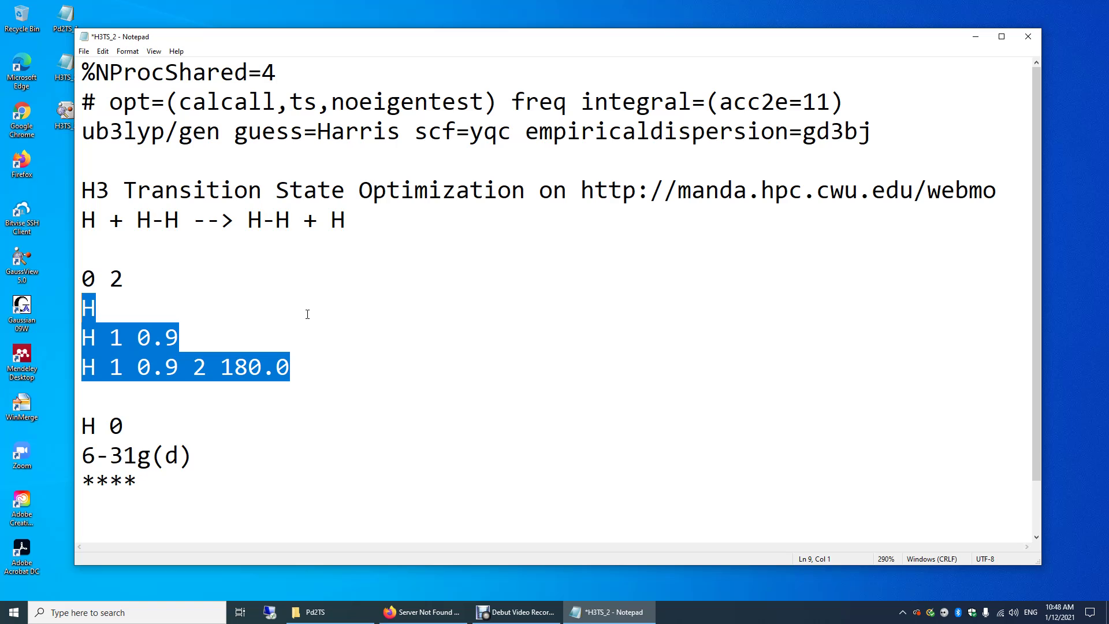
pyautogui.click(305, 312)
# Step: Mark the first and second hydrogens, the bonded-atom number 1 and the 0.9 bond length
pyautogui.moveTo(81, 305); pyautogui.dragTo(93, 307)
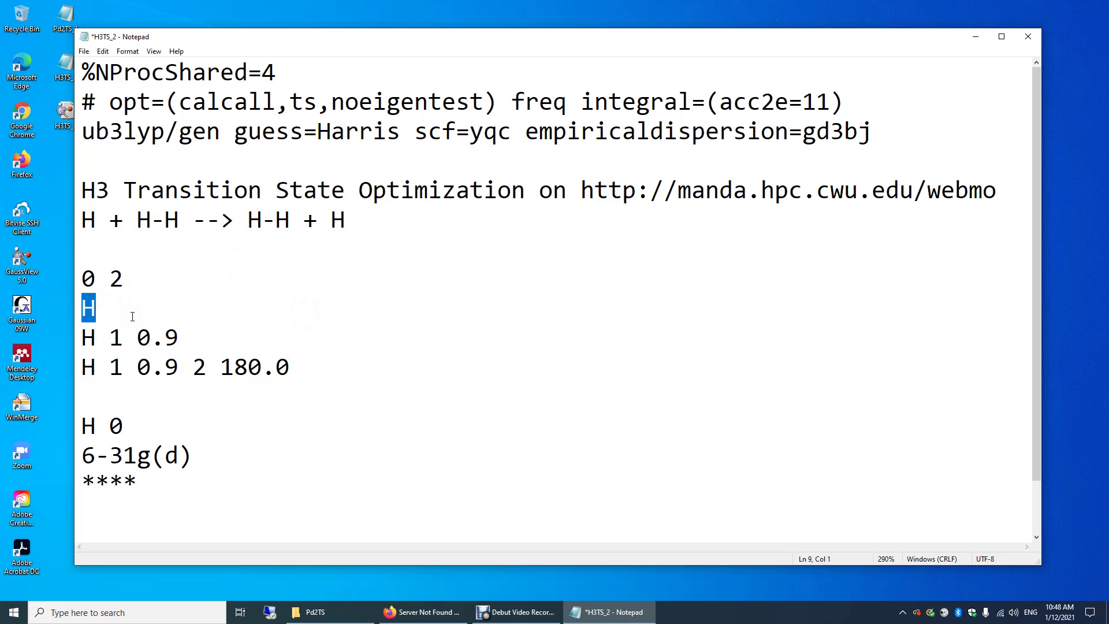
pyautogui.click(121, 314)
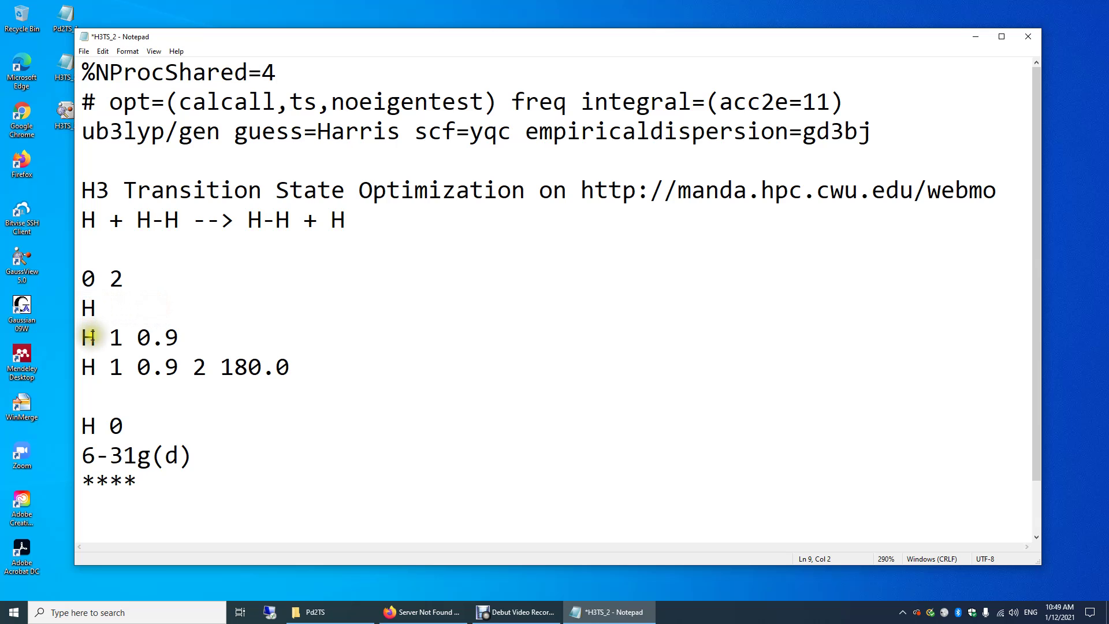
pyautogui.moveTo(90, 338); pyautogui.dragTo(81, 338)
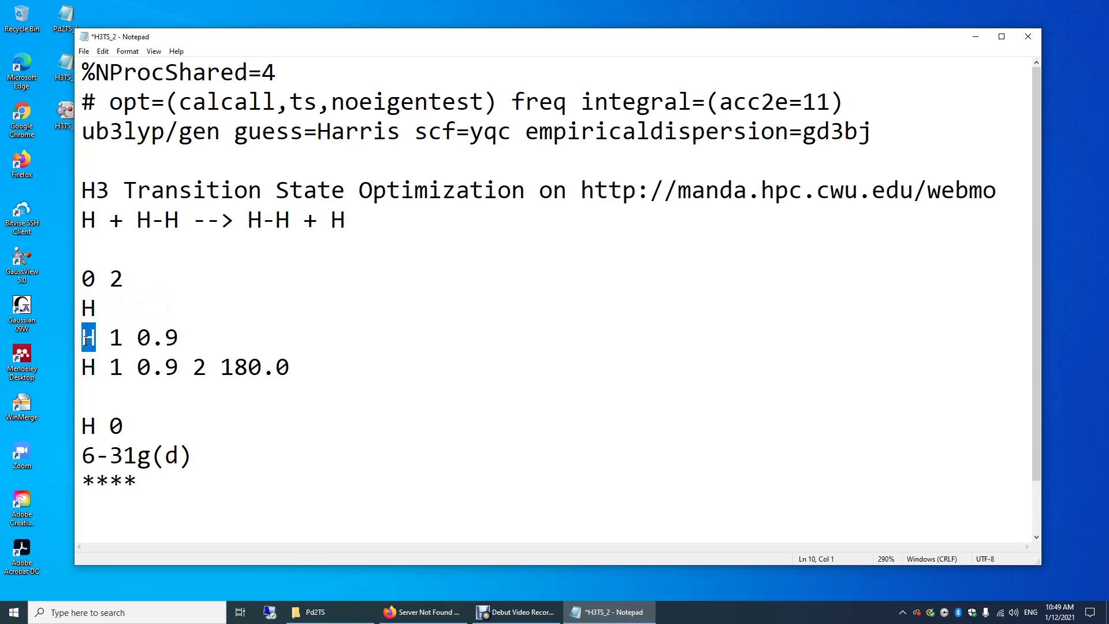
pyautogui.click(97, 339)
pyautogui.moveTo(98, 338); pyautogui.dragTo(182, 337)
pyautogui.click(112, 339)
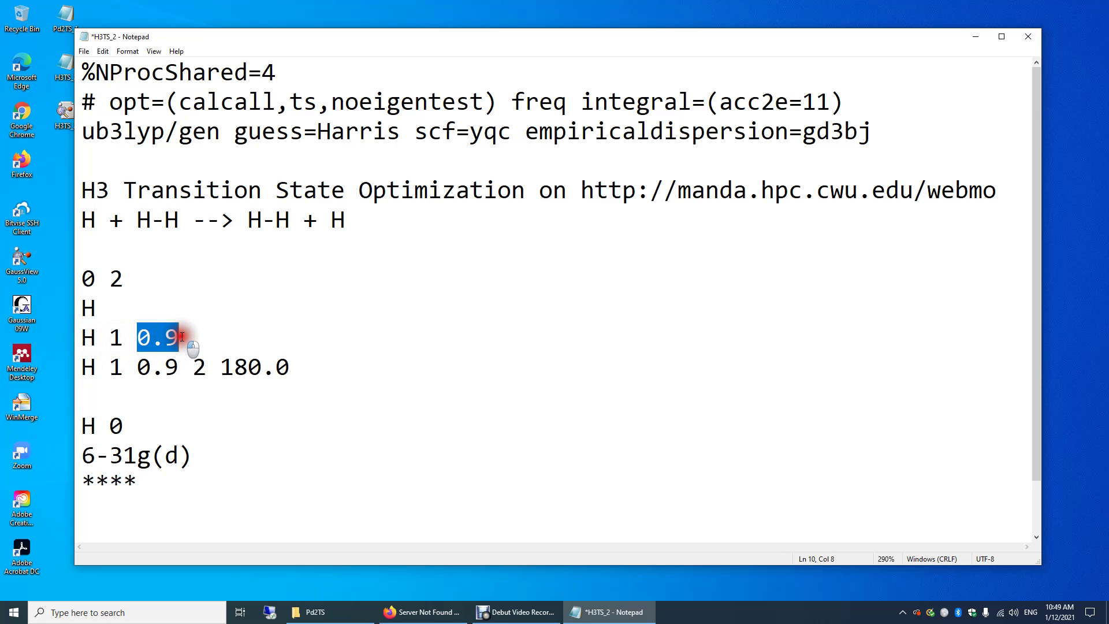
pyautogui.moveTo(94, 368); pyautogui.dragTo(176, 370)
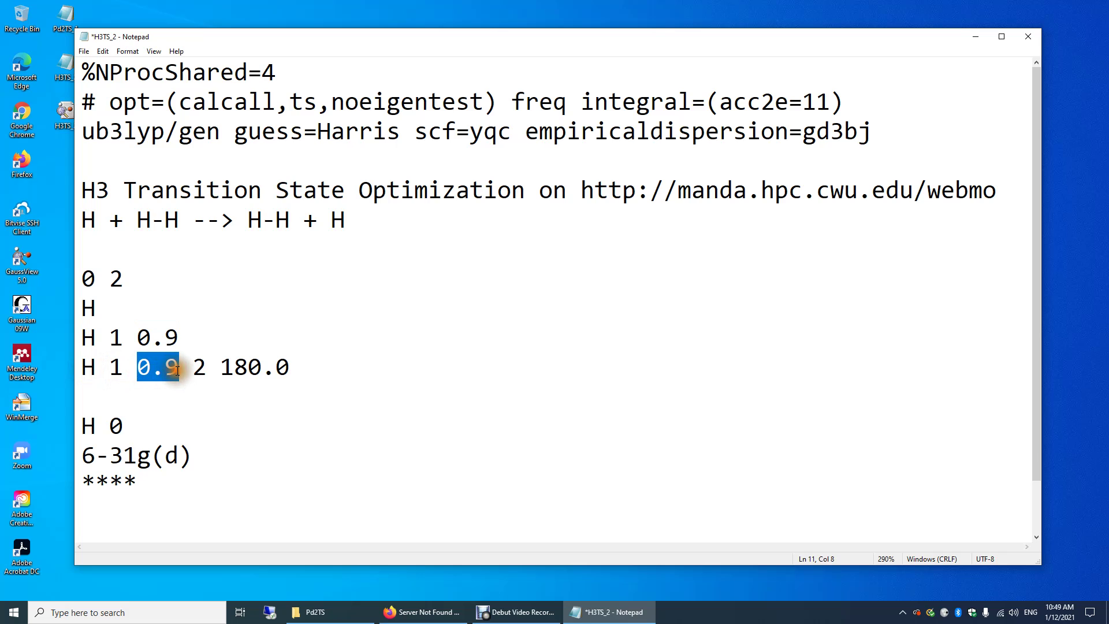
pyautogui.click(178, 370)
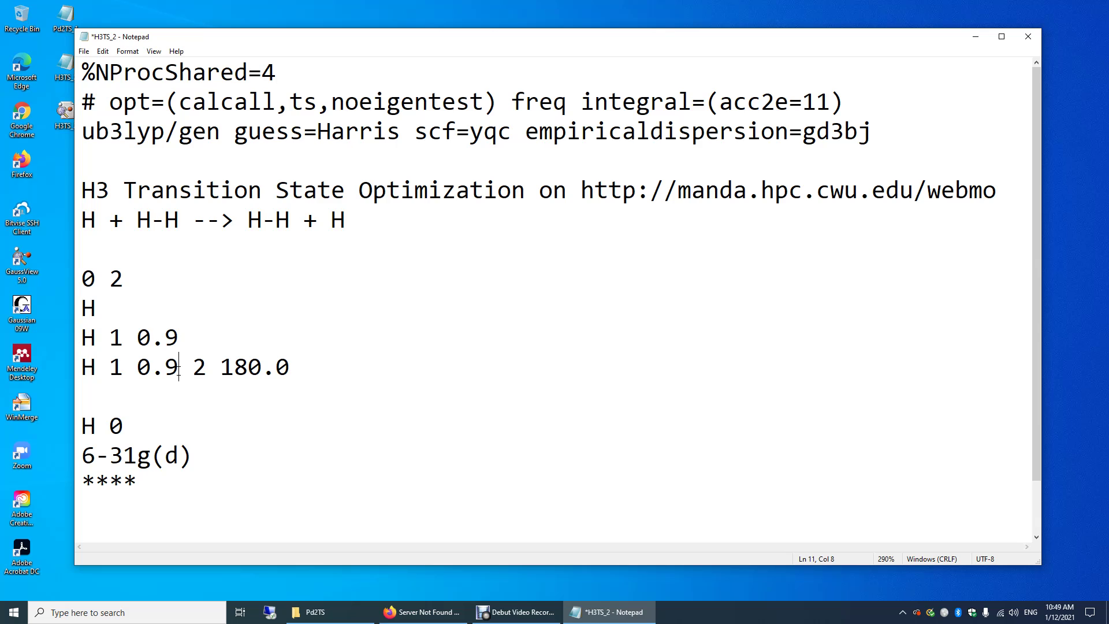
# Step: Mark the third hydrogen line with its 180.0 degree angle to atom 2
pyautogui.click(87, 367)
pyautogui.moveTo(87, 367); pyautogui.dragTo(176, 363)
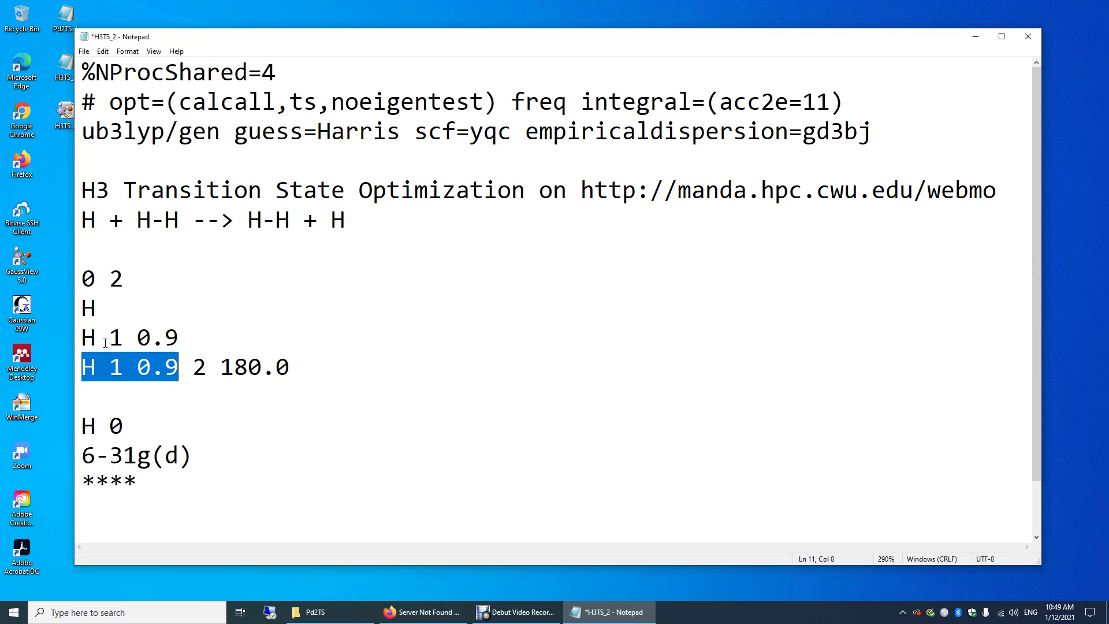
pyautogui.moveTo(83, 367); pyautogui.dragTo(95, 337)
pyautogui.doubleClick(195, 367)
pyautogui.moveTo(196, 370); pyautogui.dragTo(290, 370)
pyautogui.click(230, 396)
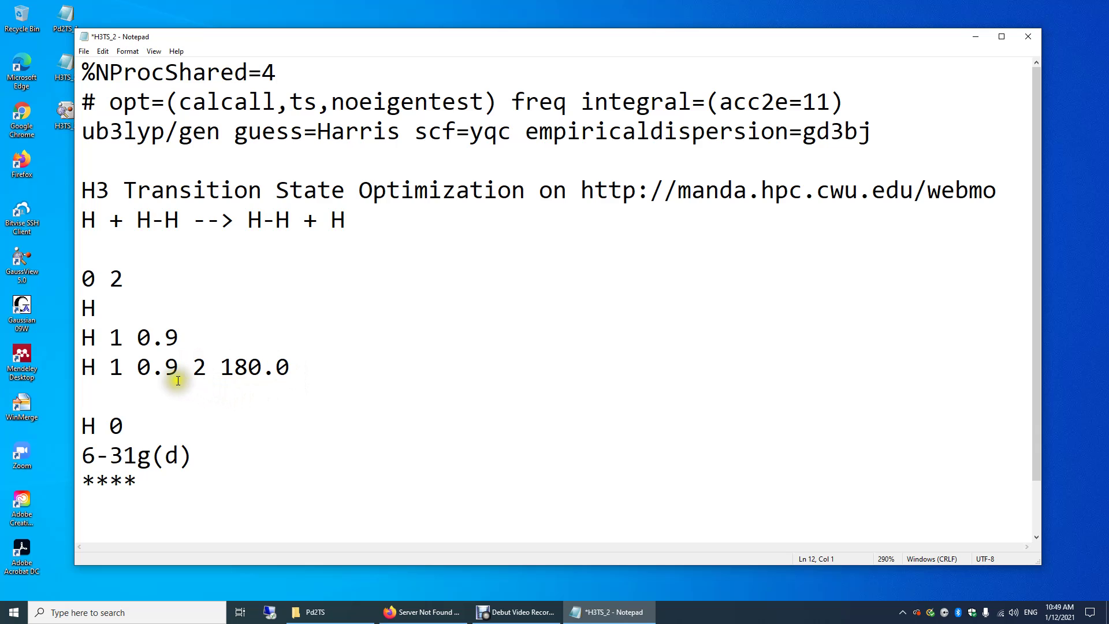
pyautogui.moveTo(97, 368); pyautogui.dragTo(78, 371)
pyautogui.click(113, 368)
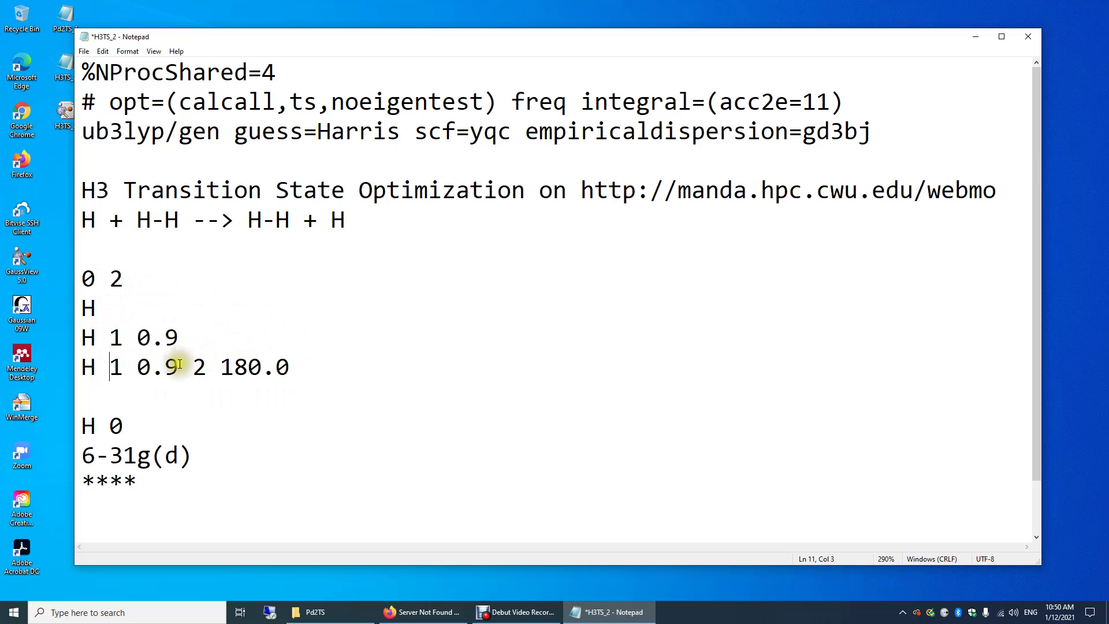
# Step: Point out the blank line after the geometry, the basis section, and the 0 after H
pyautogui.click(88, 401)
pyautogui.moveTo(137, 481); pyautogui.dragTo(83, 432)
pyautogui.click(88, 426)
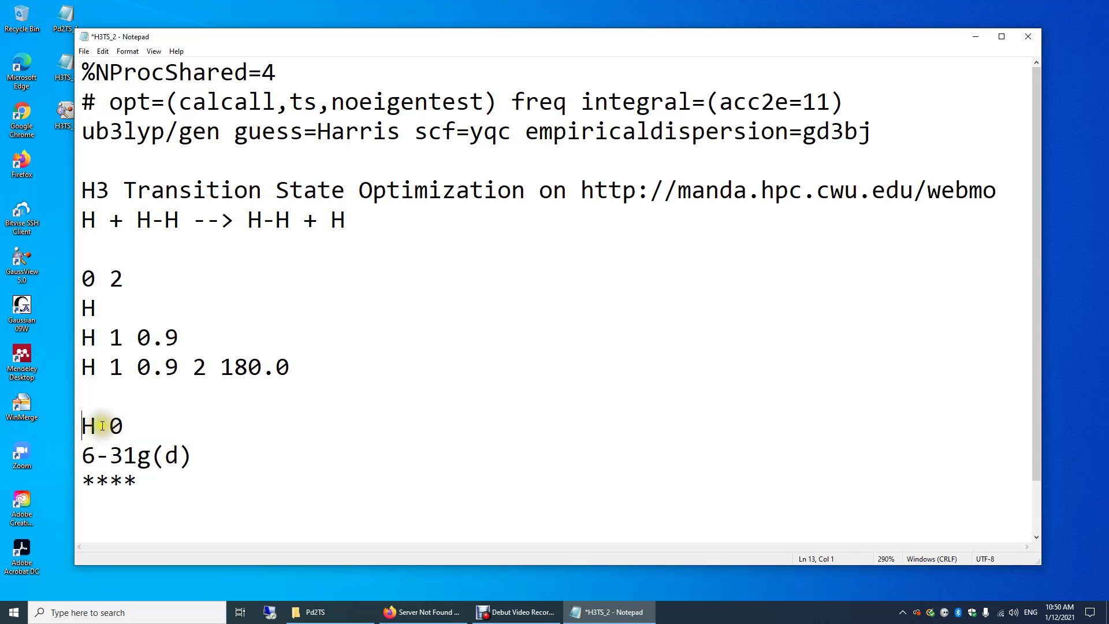
pyautogui.click(116, 425)
pyautogui.doubleClick(116, 426)
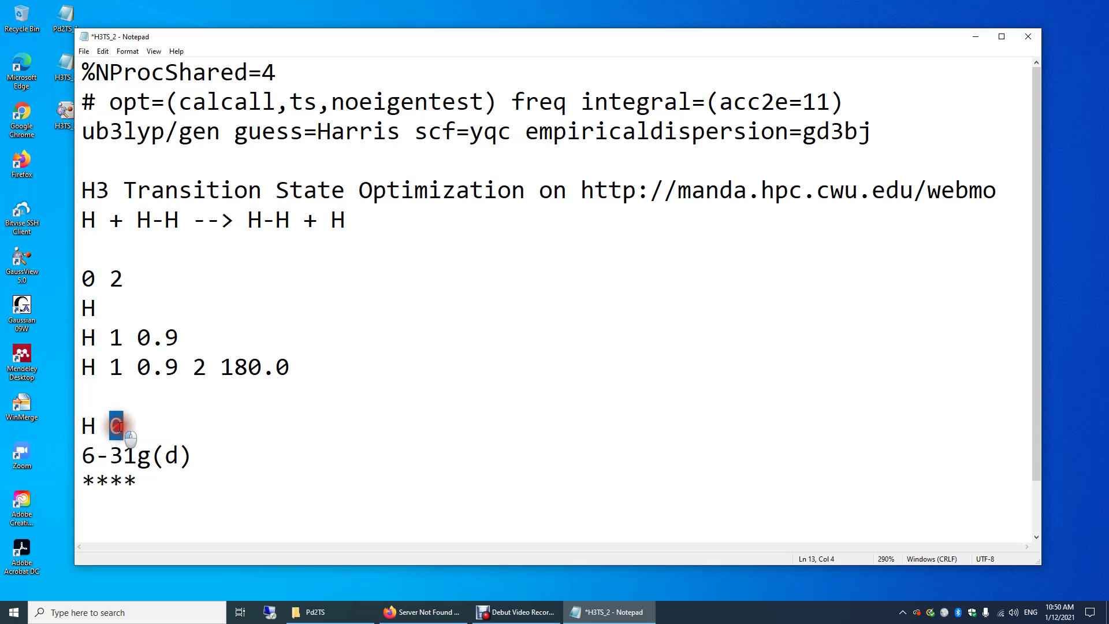
# Step: Mark the 6-31g(d) basis and **** terminator, then add a trailing blank line below
pyautogui.moveTo(84, 456); pyautogui.dragTo(190, 446)
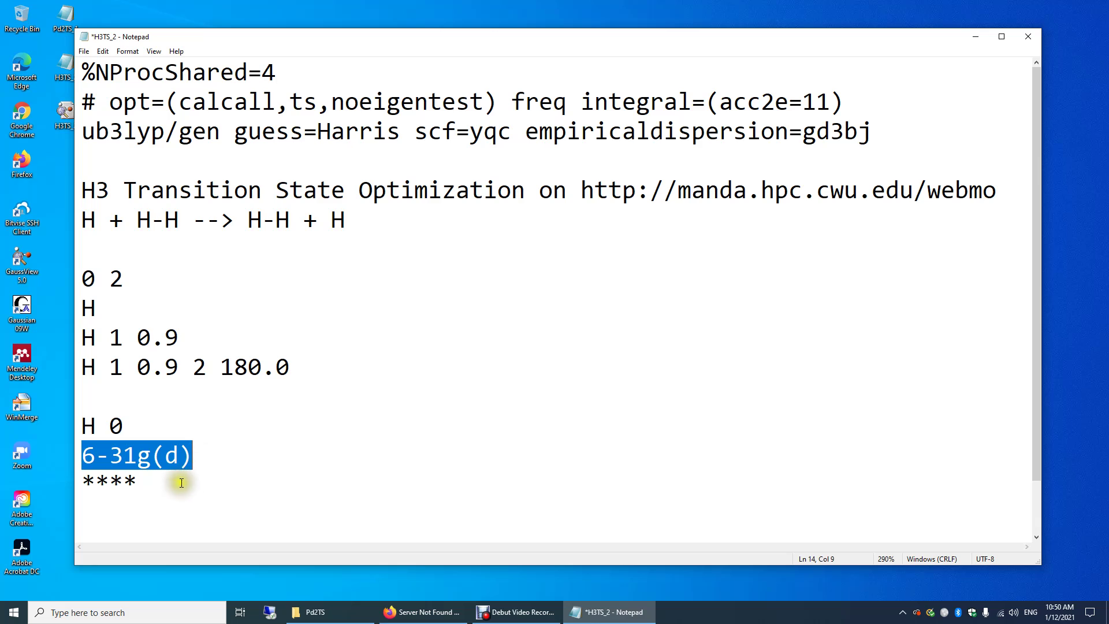
pyautogui.moveTo(169, 499); pyautogui.dragTo(90, 482)
pyautogui.click(109, 507)
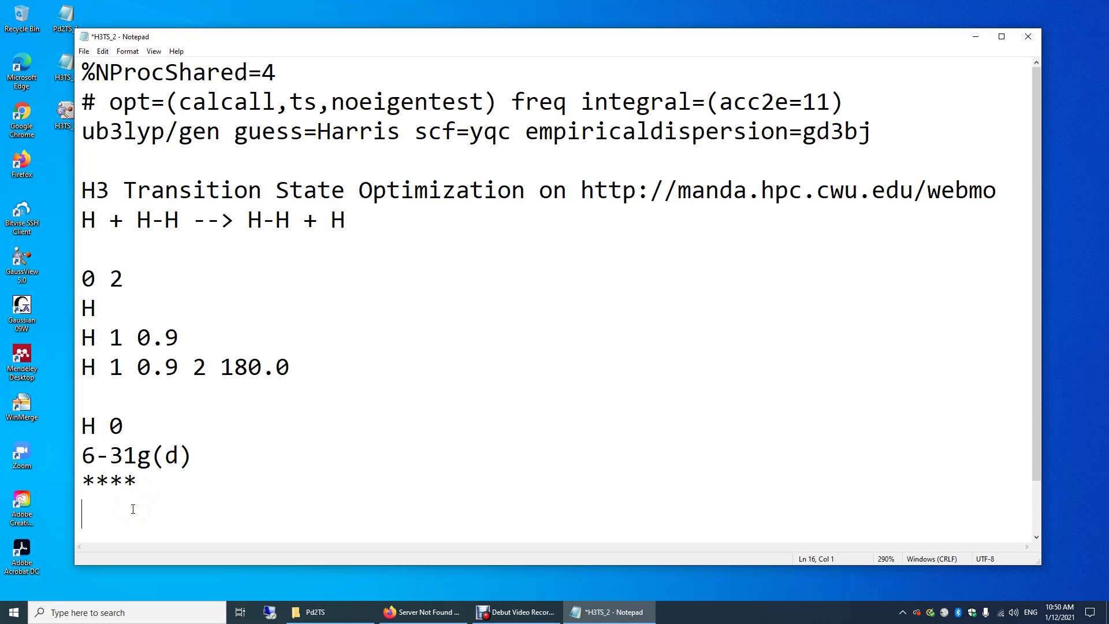
pyautogui.press('Return')
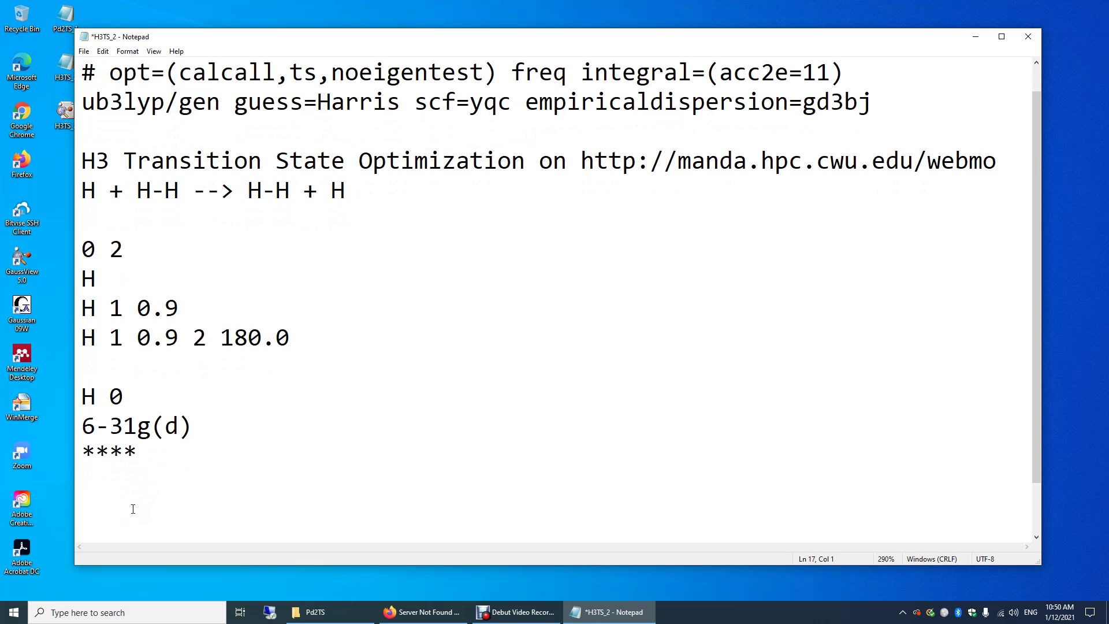
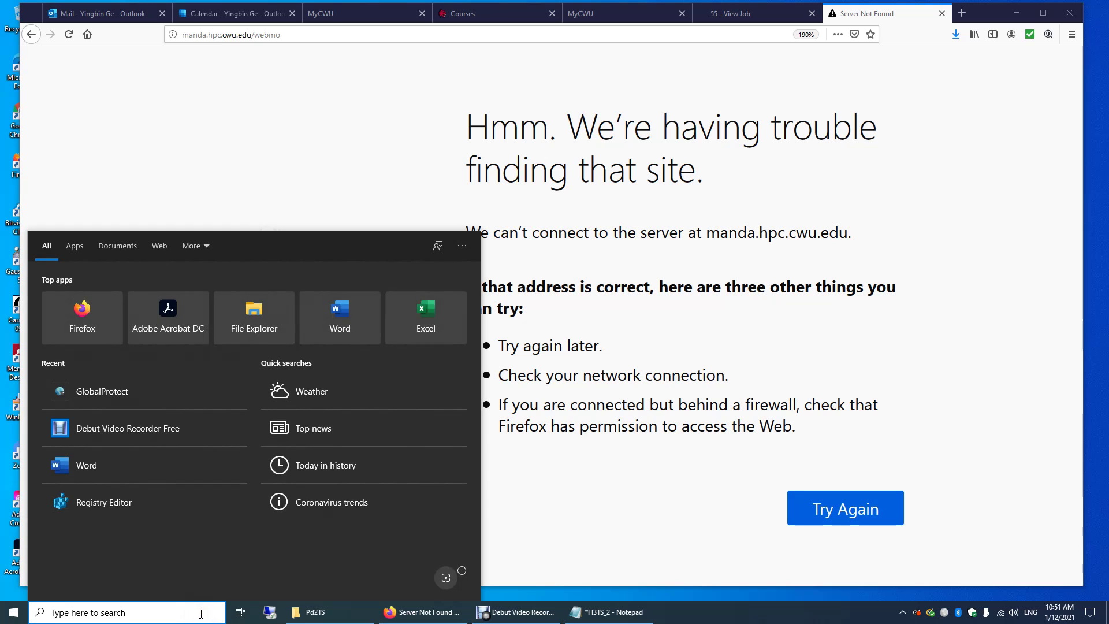
# Step: Search Windows for 'globa' and launch the GlobalProtect VPN app
pyautogui.write('globap')
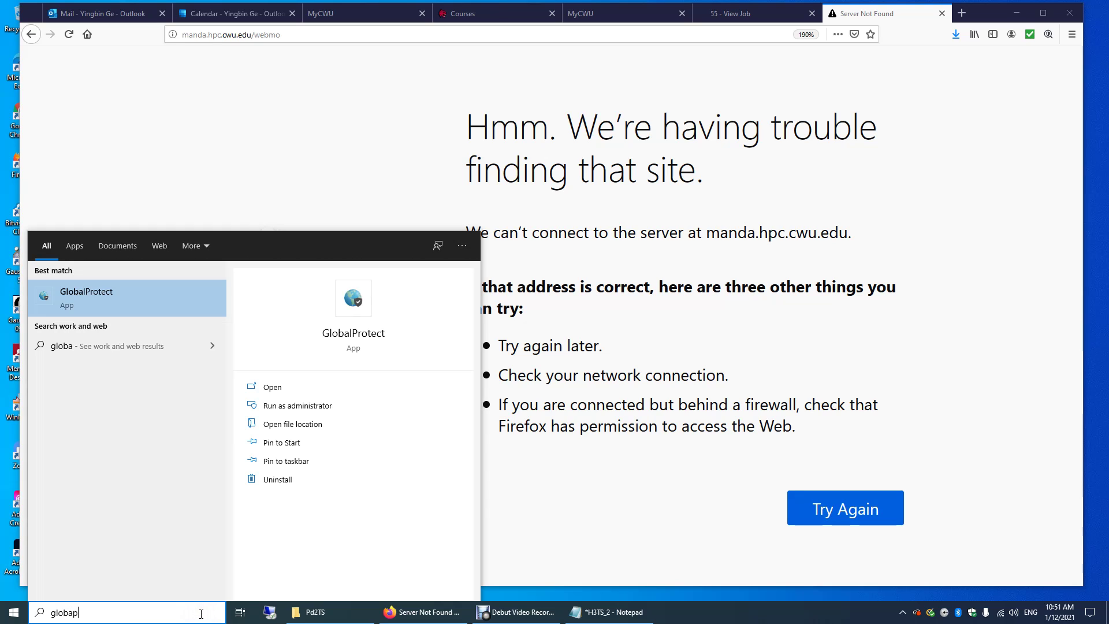
pyautogui.press('BackSpace')
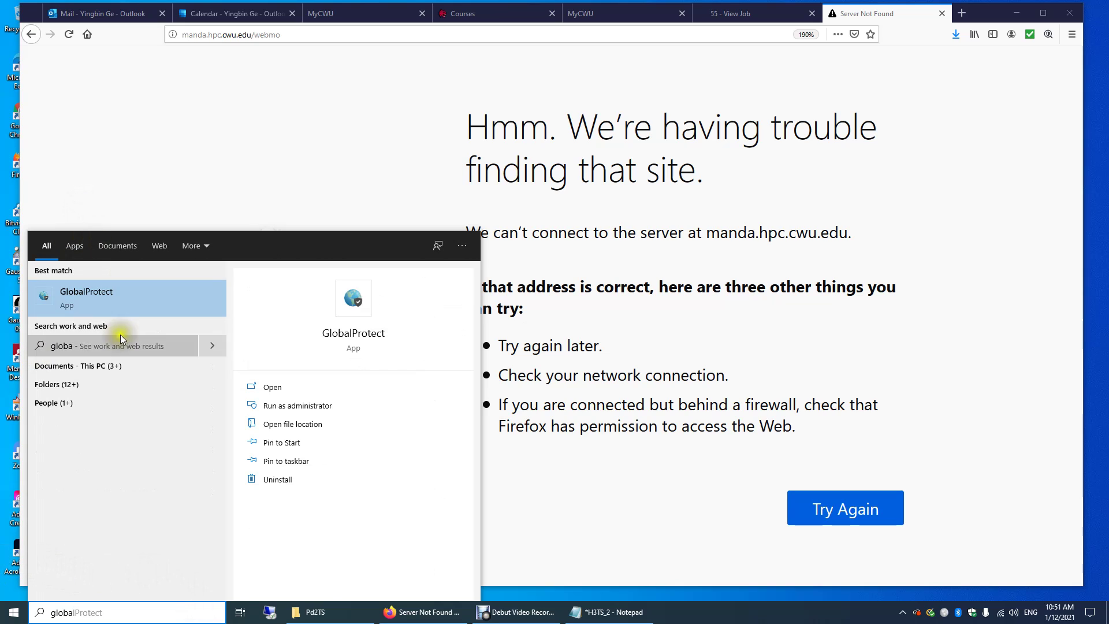
pyautogui.click(127, 305)
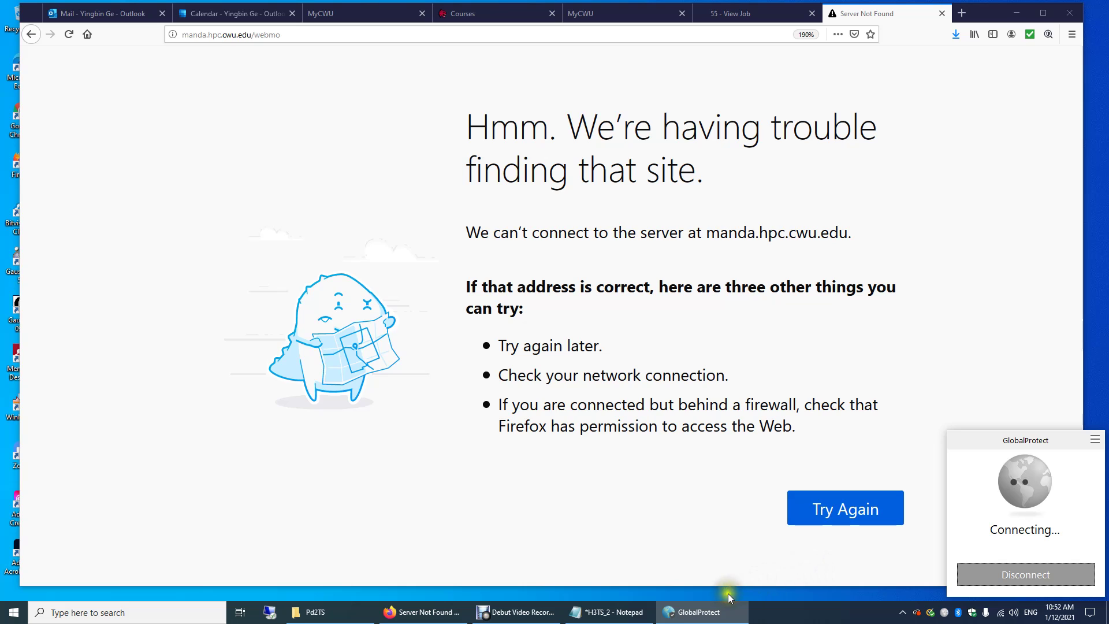
# Step: Restart the stalled GlobalProtect VPN connection with Disconnect and Connect
pyautogui.click(719, 608)
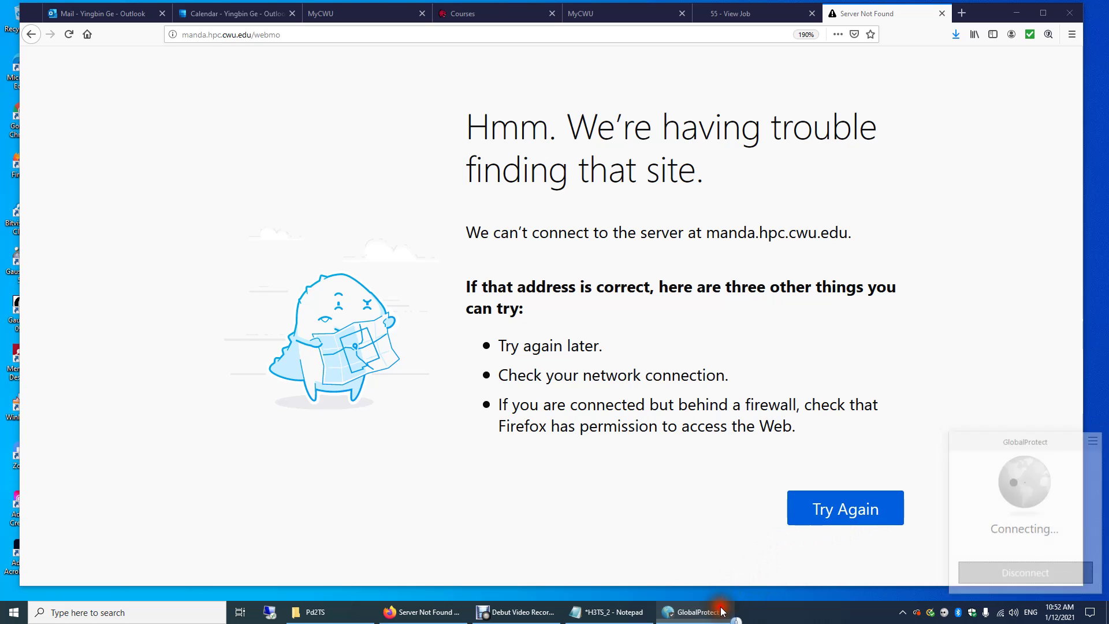
pyautogui.click(945, 614)
pyautogui.click(1012, 576)
pyautogui.click(1013, 576)
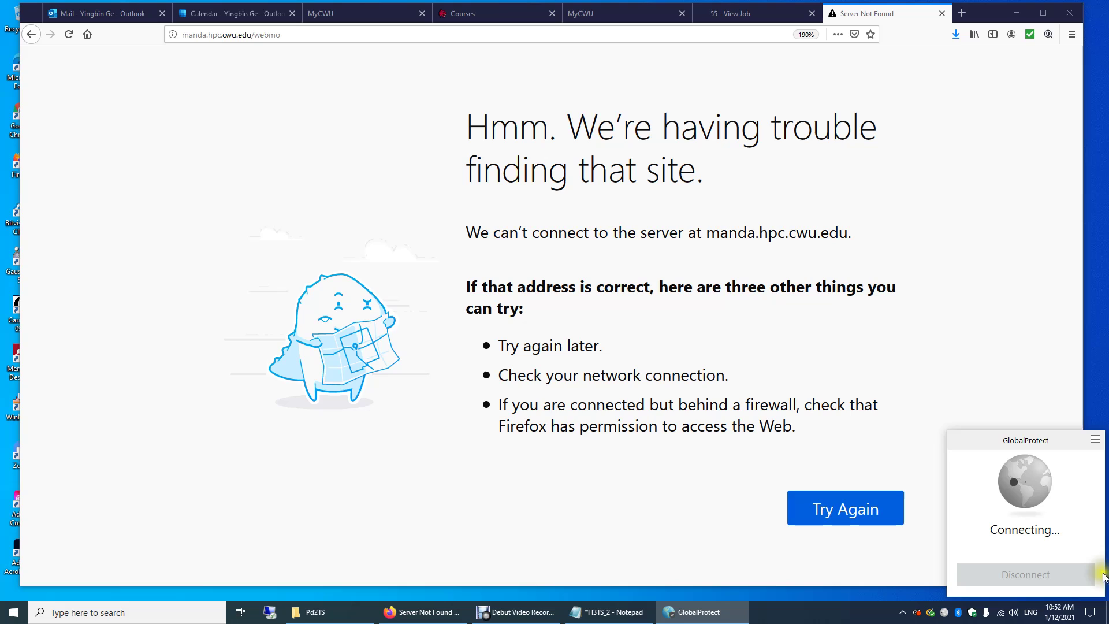
pyautogui.click(864, 523)
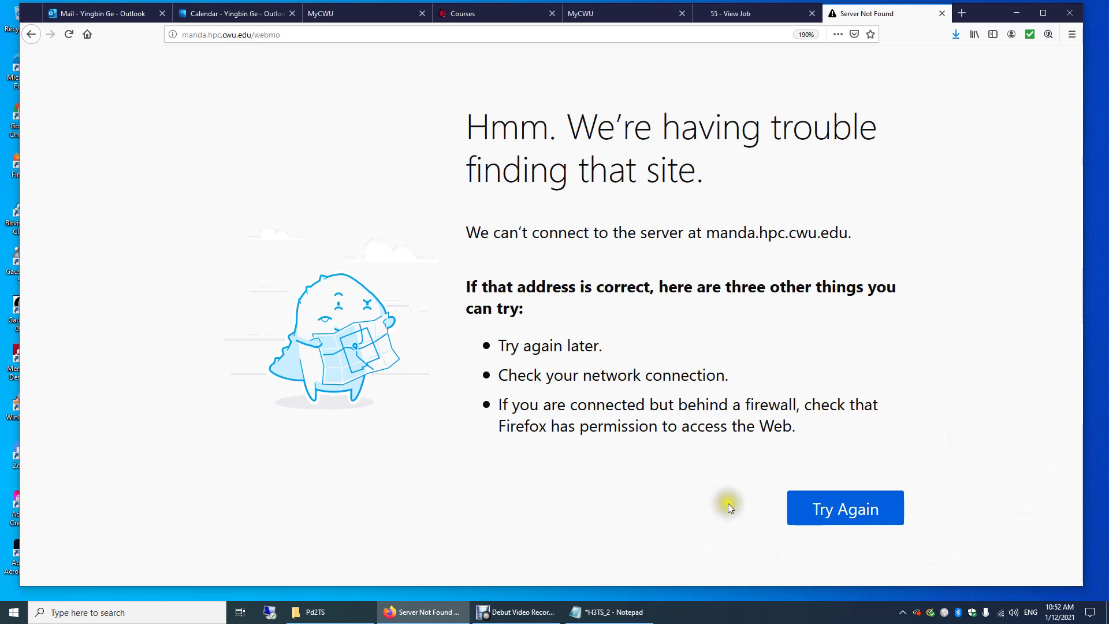
pyautogui.click(943, 614)
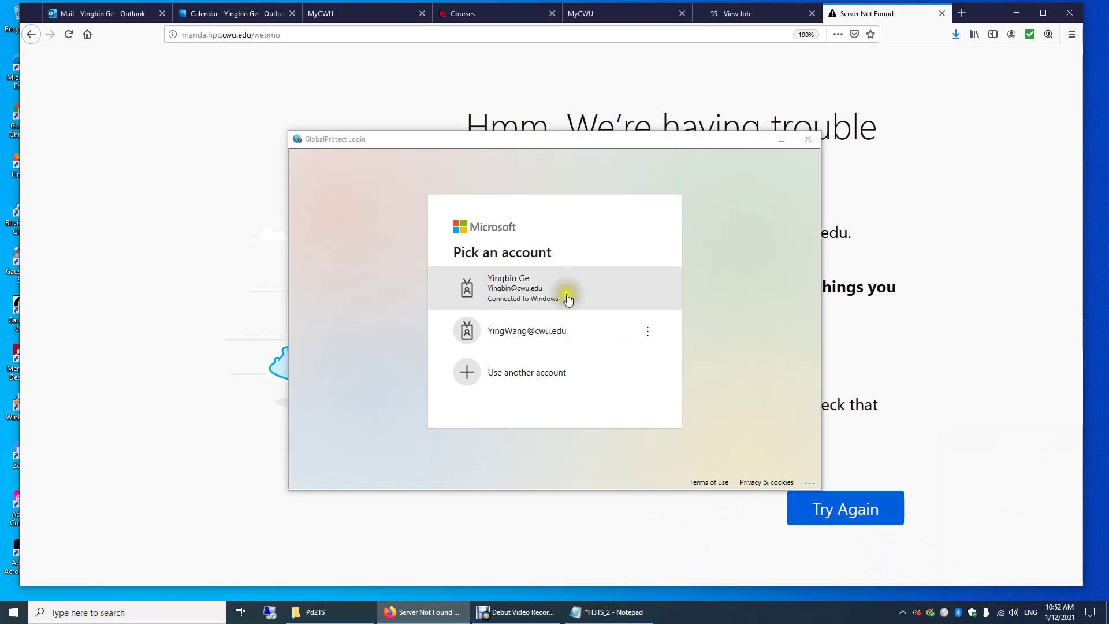
# Step: Sign in with the university Microsoft account, confirm the VPN shows Connected, and dismiss the welcome notice
pyautogui.click(528, 293)
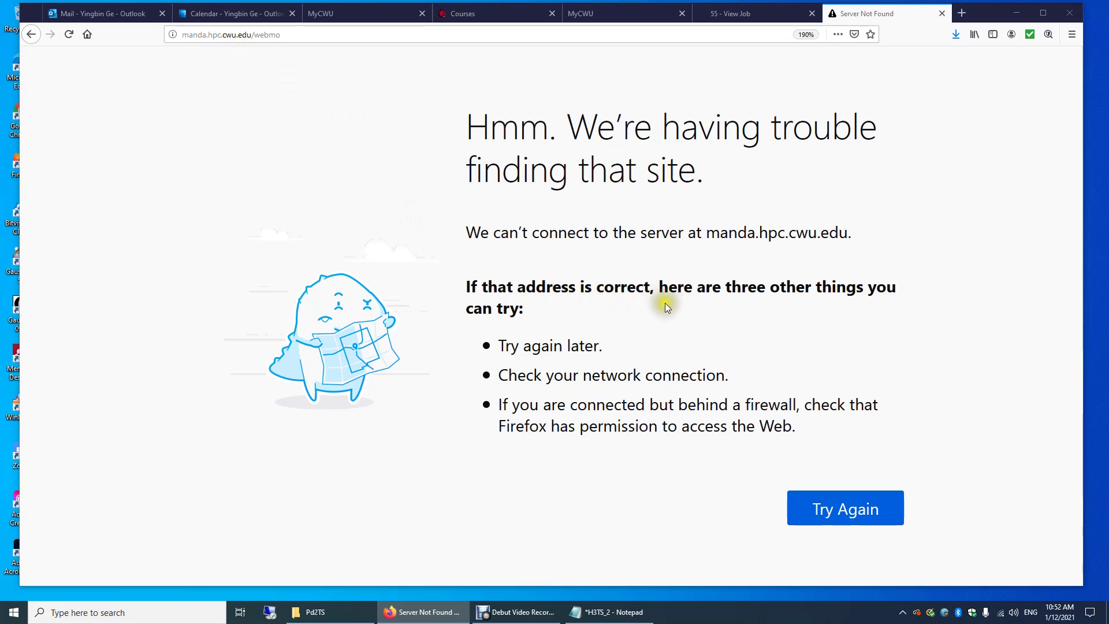
pyautogui.click(943, 611)
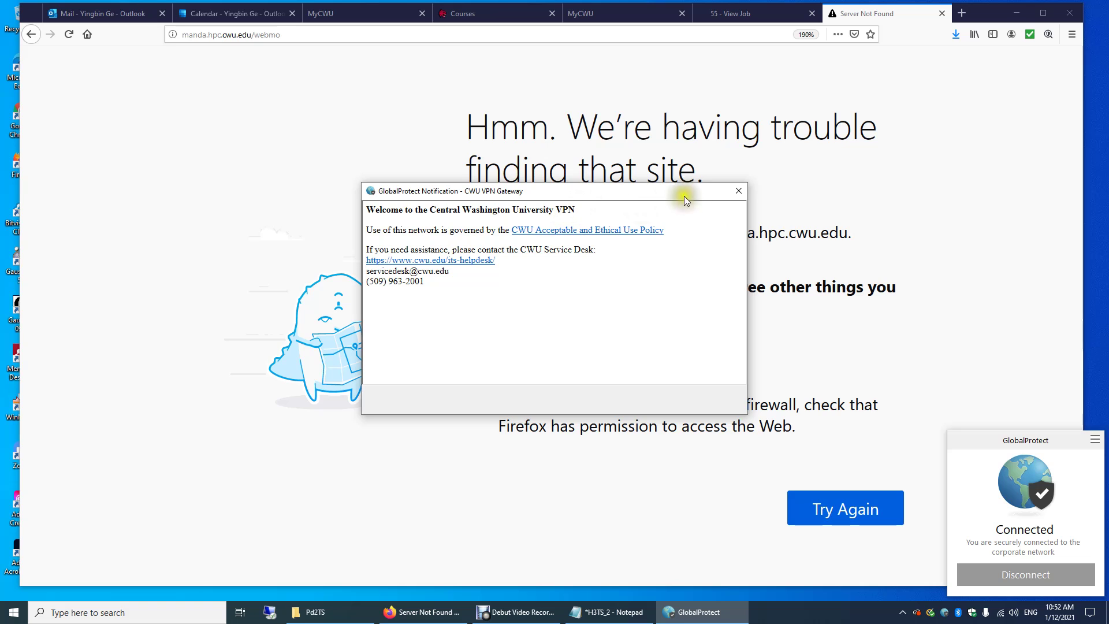
pyautogui.click(746, 189)
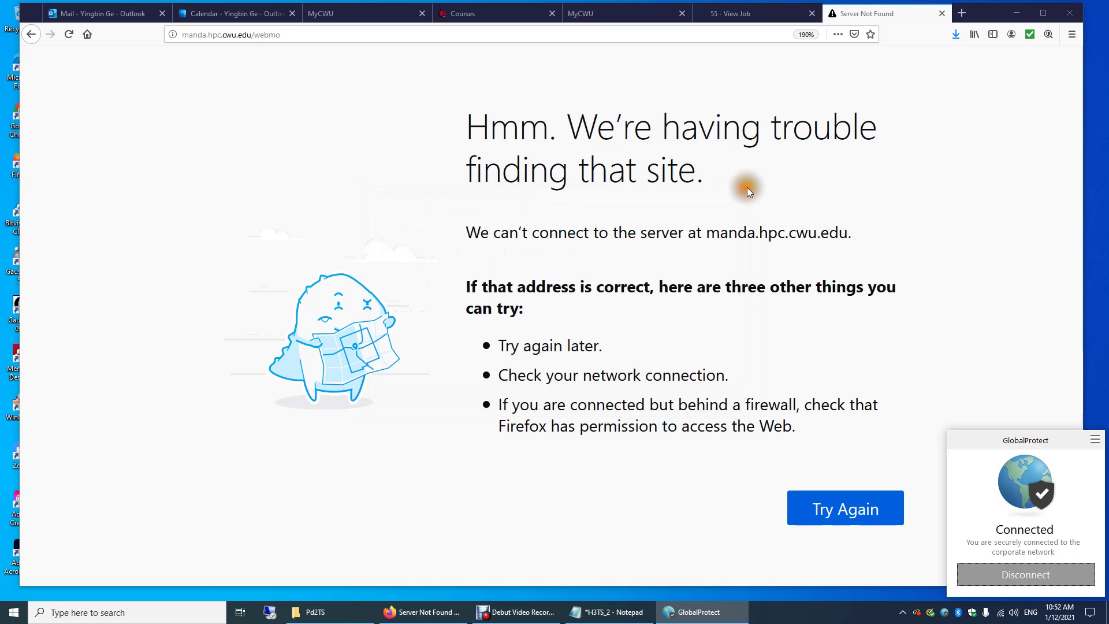
# Step: Reload the WebMO page over the VPN and log in as guest
pyautogui.click(311, 33)
pyautogui.click(310, 33)
pyautogui.press('Return')
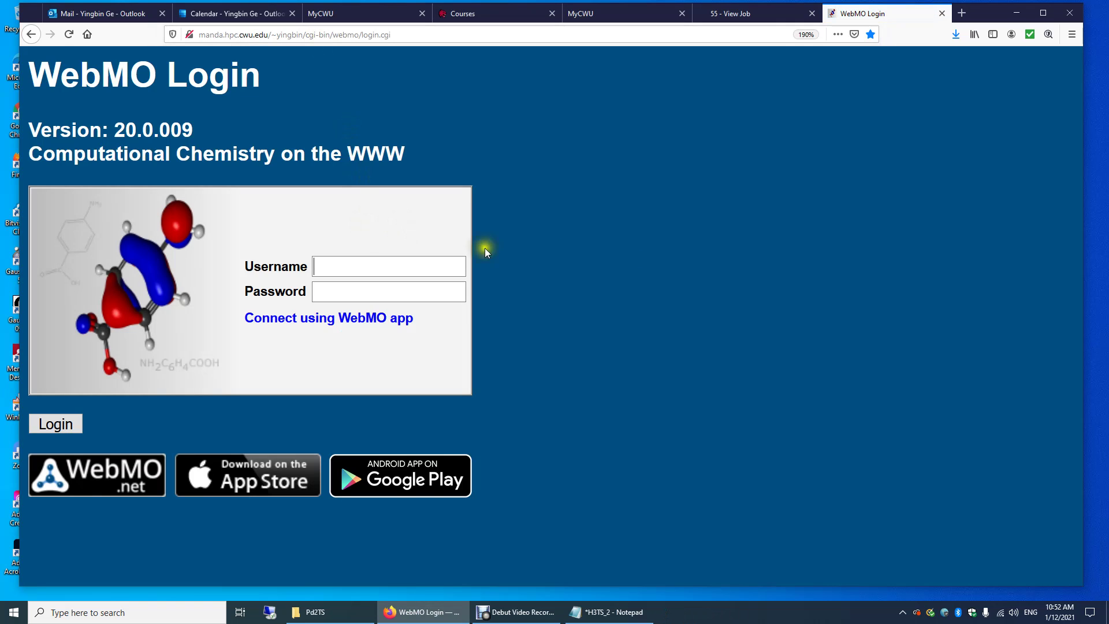
pyautogui.write('guest')
pyautogui.press('Tab')
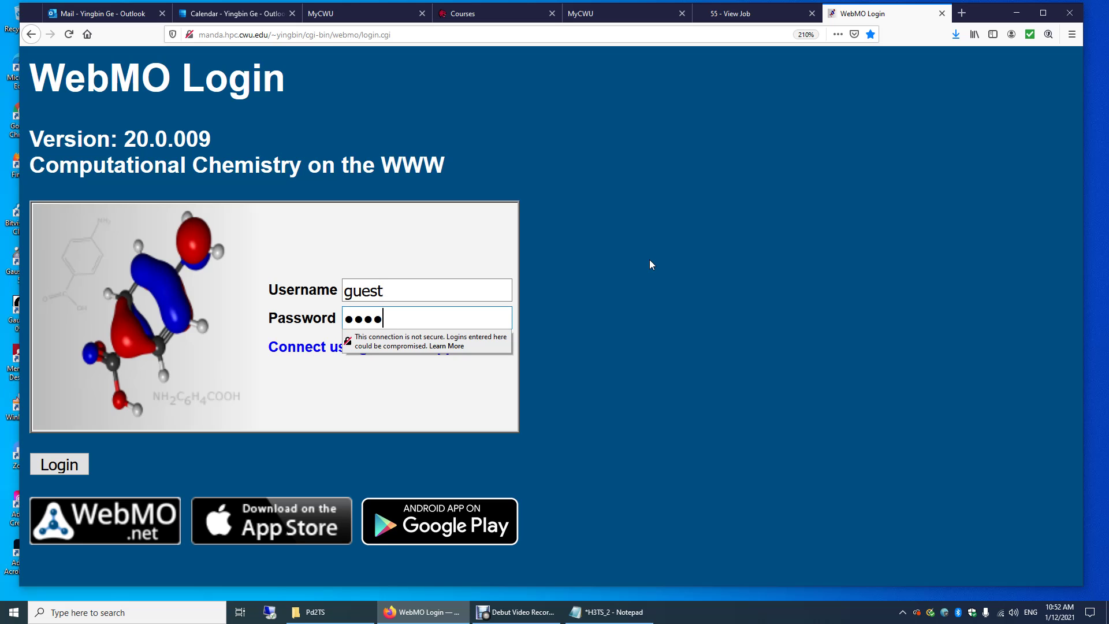
pyautogui.click(67, 468)
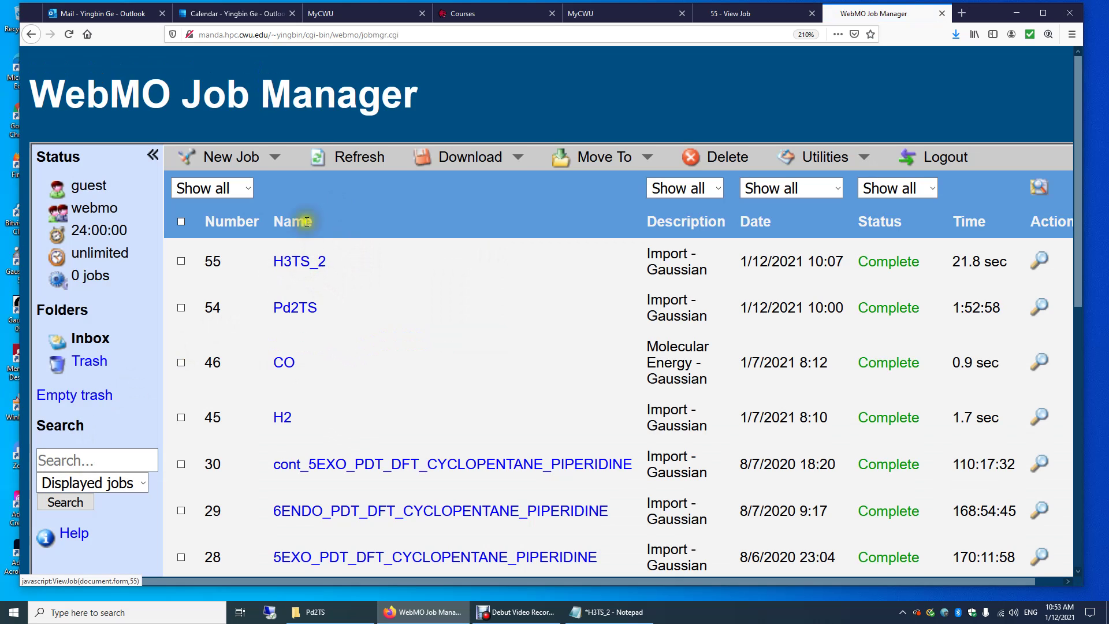
# Step: Start a new Execute Input File job and copy the whole H3TS_2 input from Notepad
pyautogui.click(274, 159)
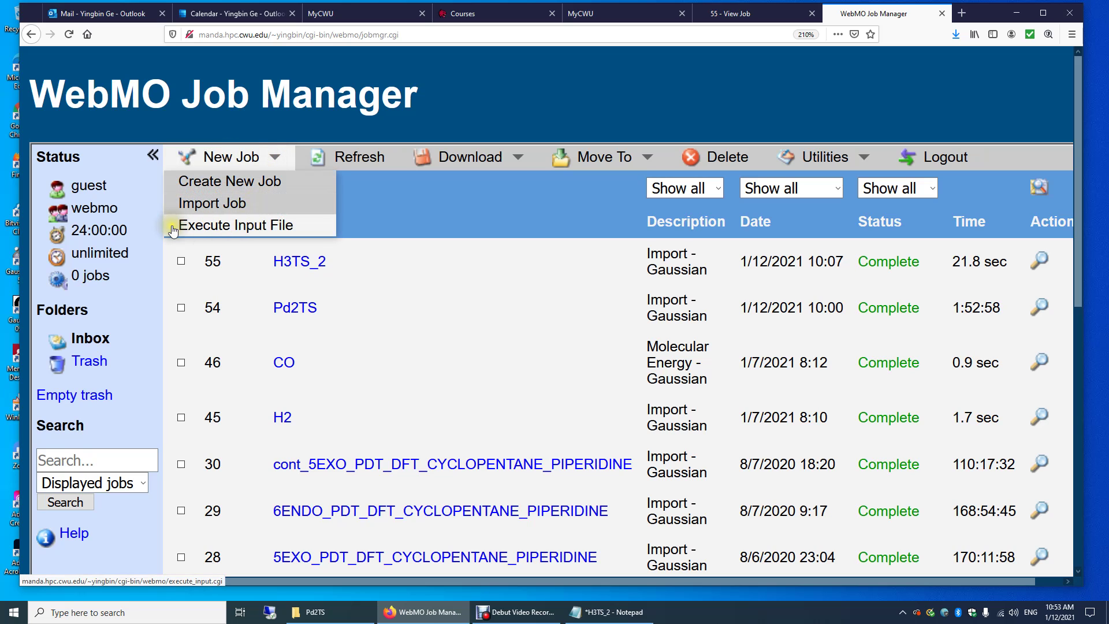
pyautogui.click(240, 225)
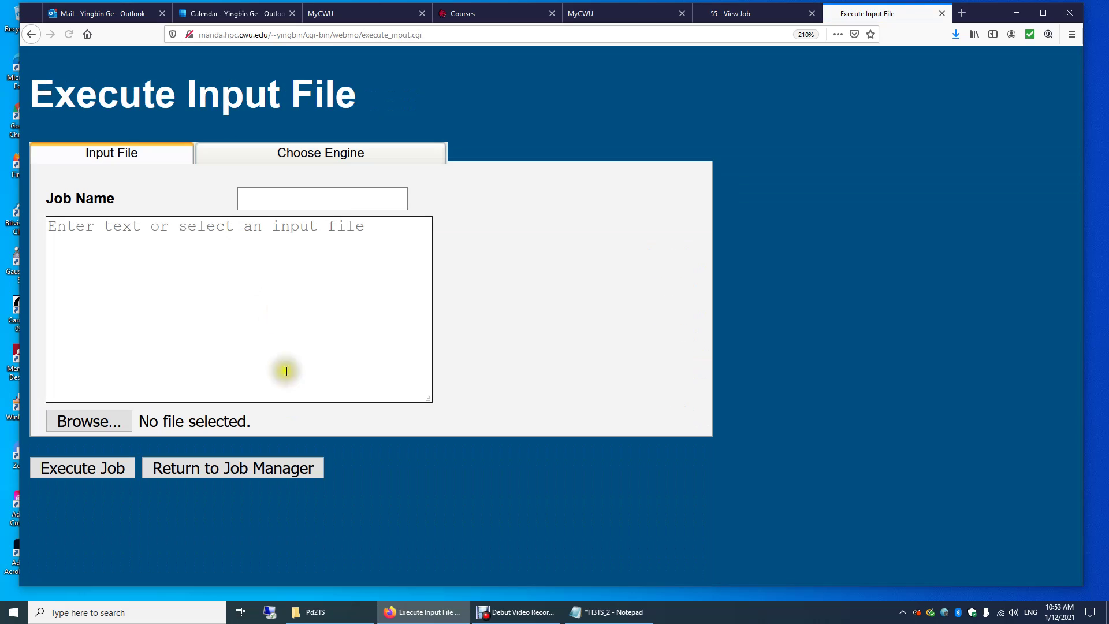
pyautogui.click(613, 612)
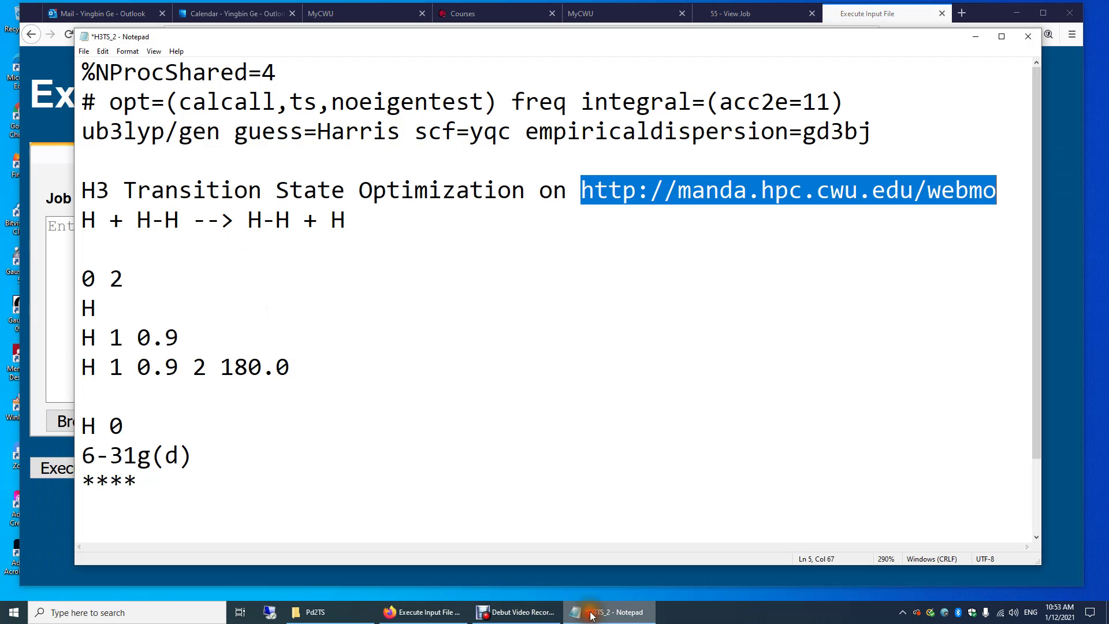
pyautogui.click(412, 418)
pyautogui.hotkey('ctrl', 'a')
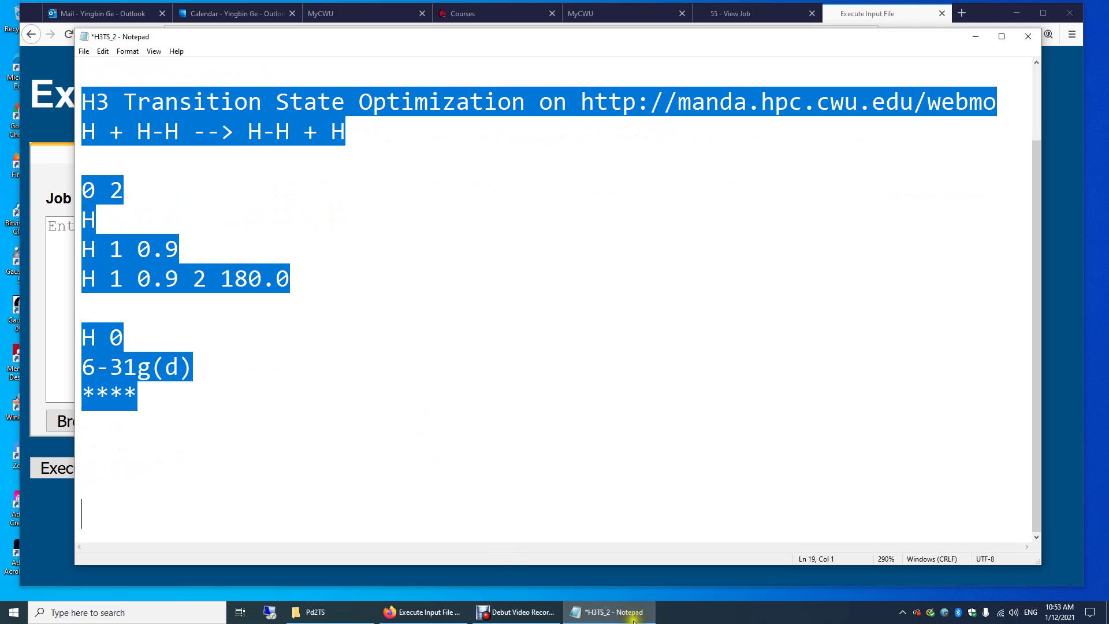
# Step: Paste the H3 transition-state input into WebMO and name the job H3TS
pyautogui.click(416, 617)
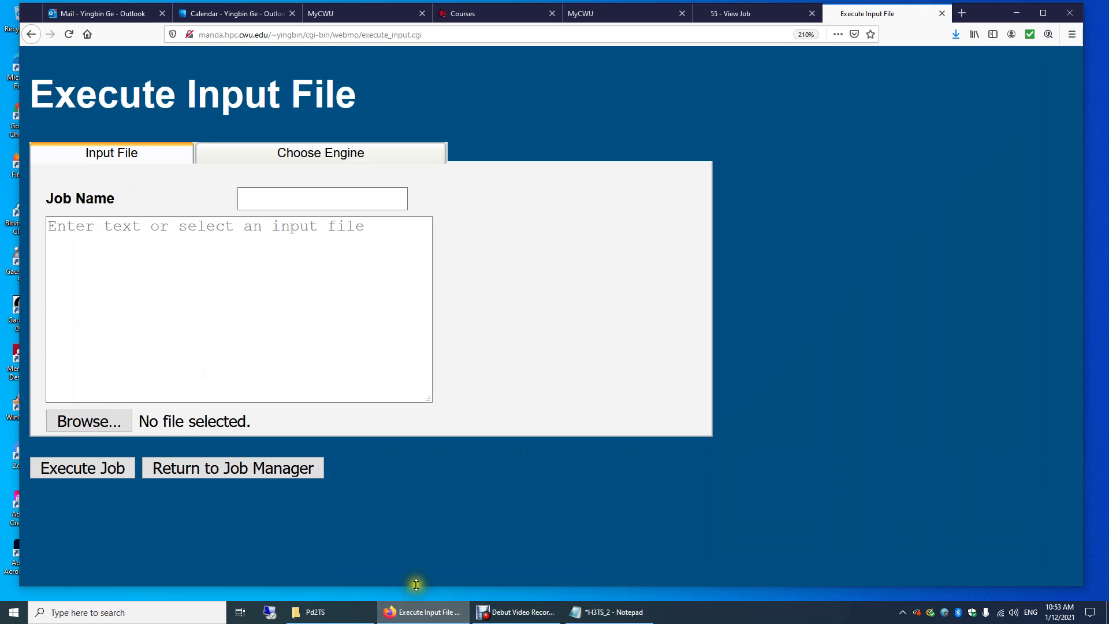
pyautogui.click(307, 347)
pyautogui.hotkey('ctrl', 'v')
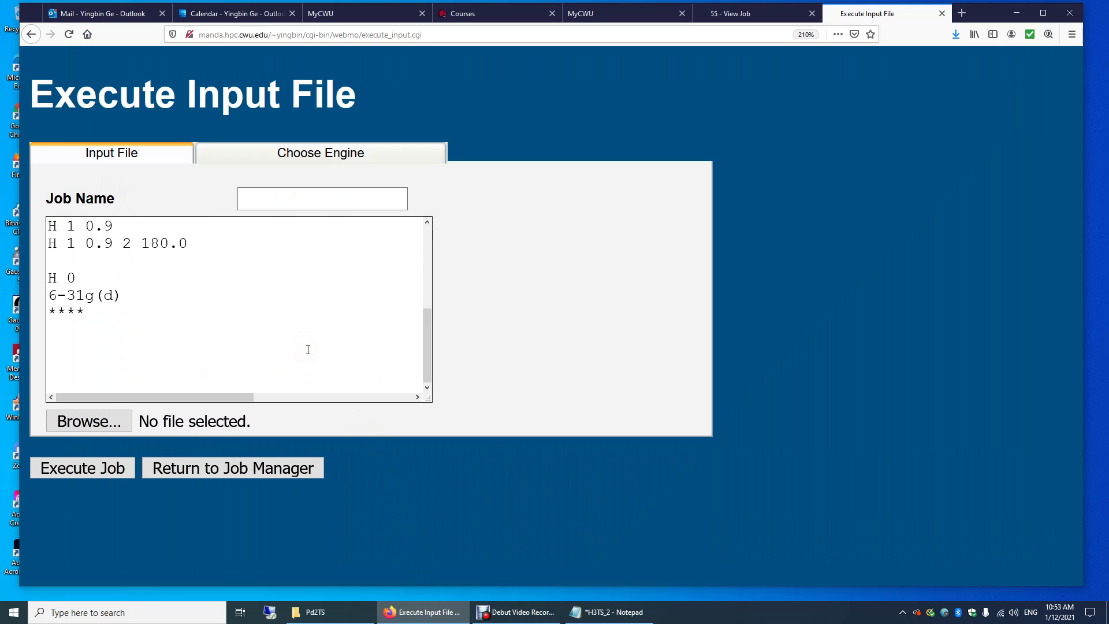
pyautogui.click(324, 194)
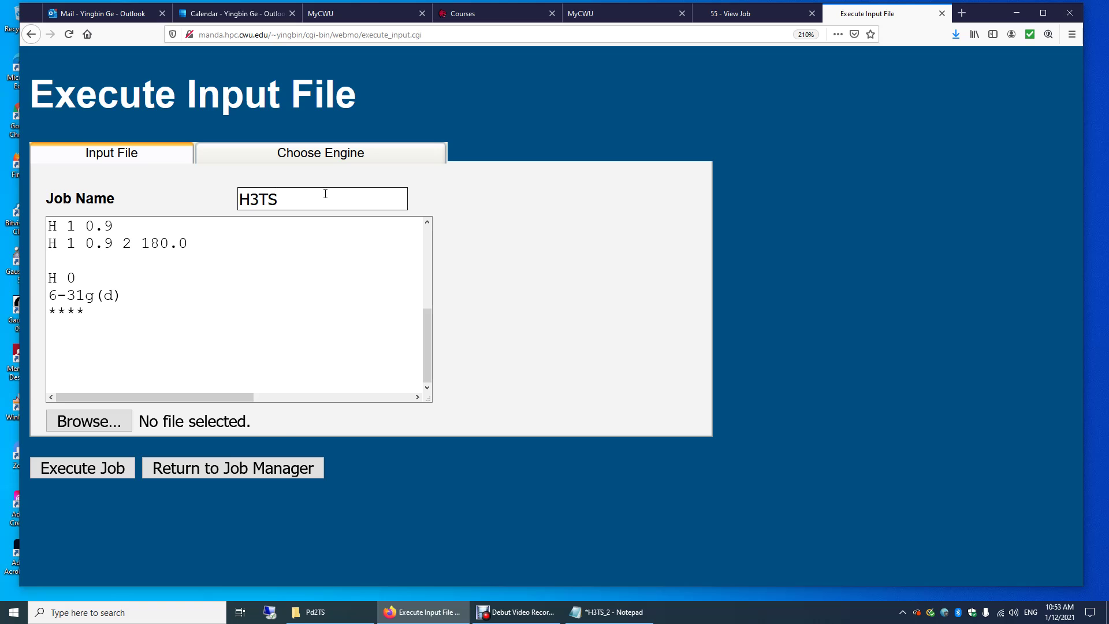
pyautogui.click(320, 155)
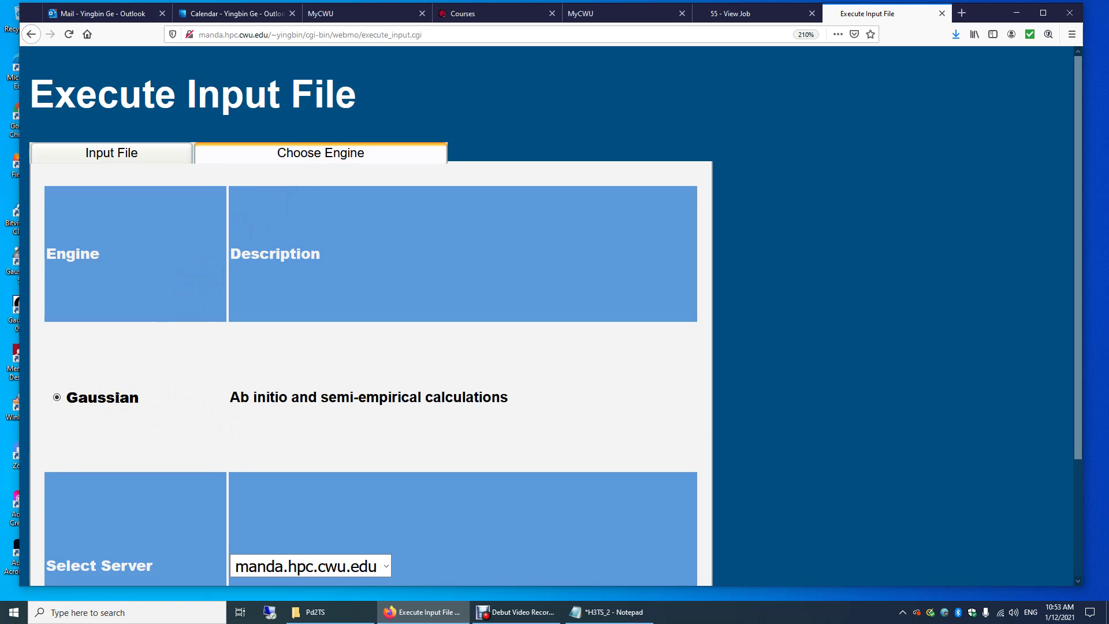
# Step: Submit the H3TS job with Gaussian on server manda.hpc.cwu.edu
pyautogui.scroll(-3, 200, 390)
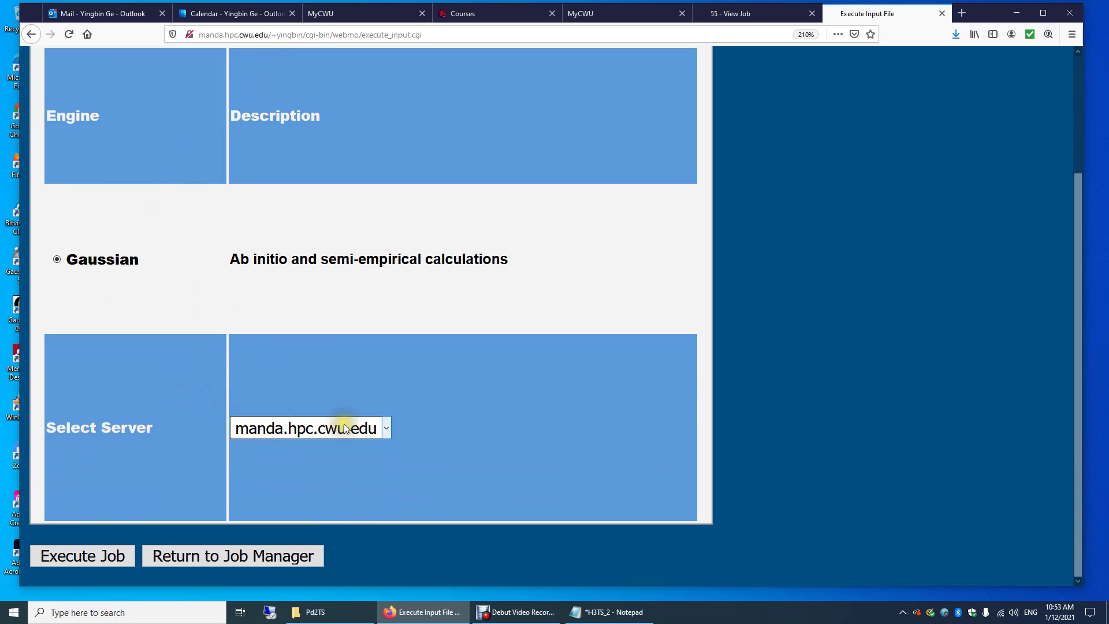
pyautogui.click(345, 428)
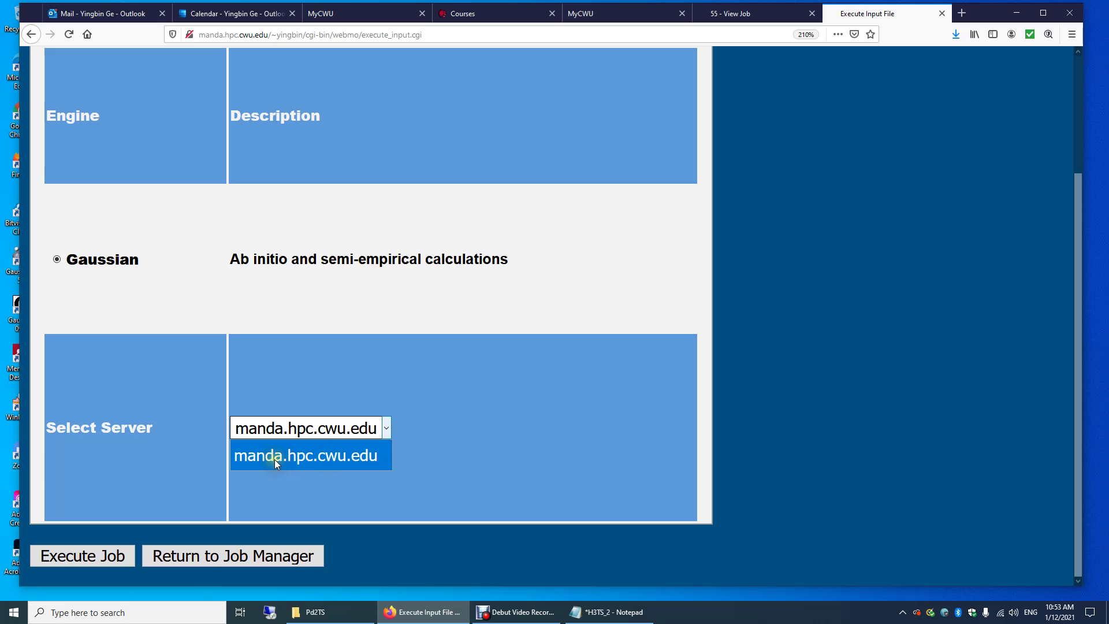
pyautogui.click(158, 449)
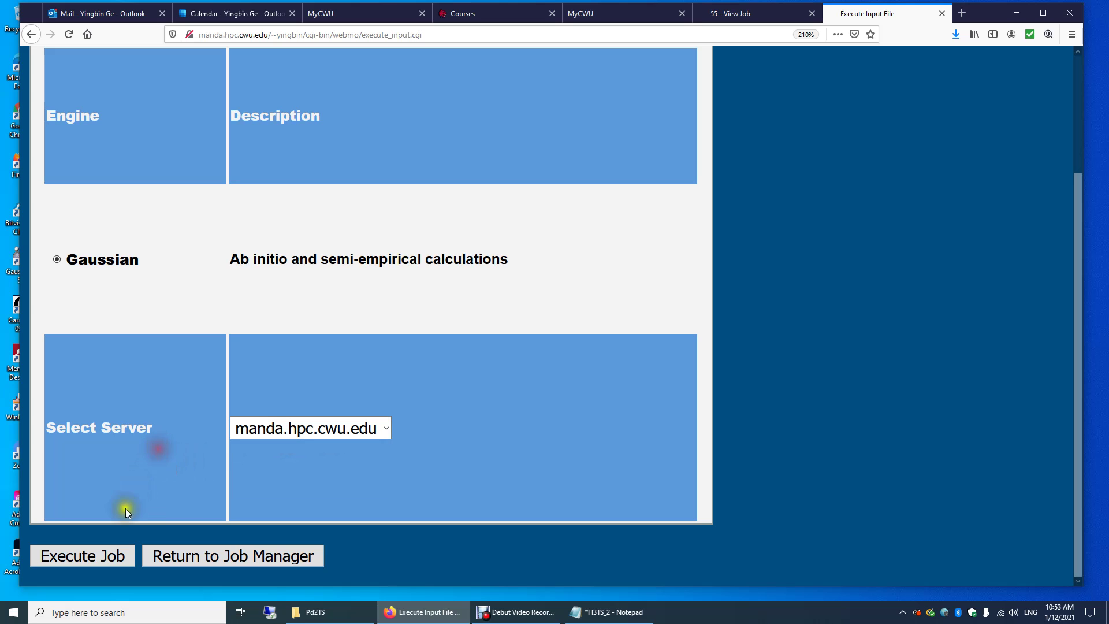
pyautogui.click(106, 553)
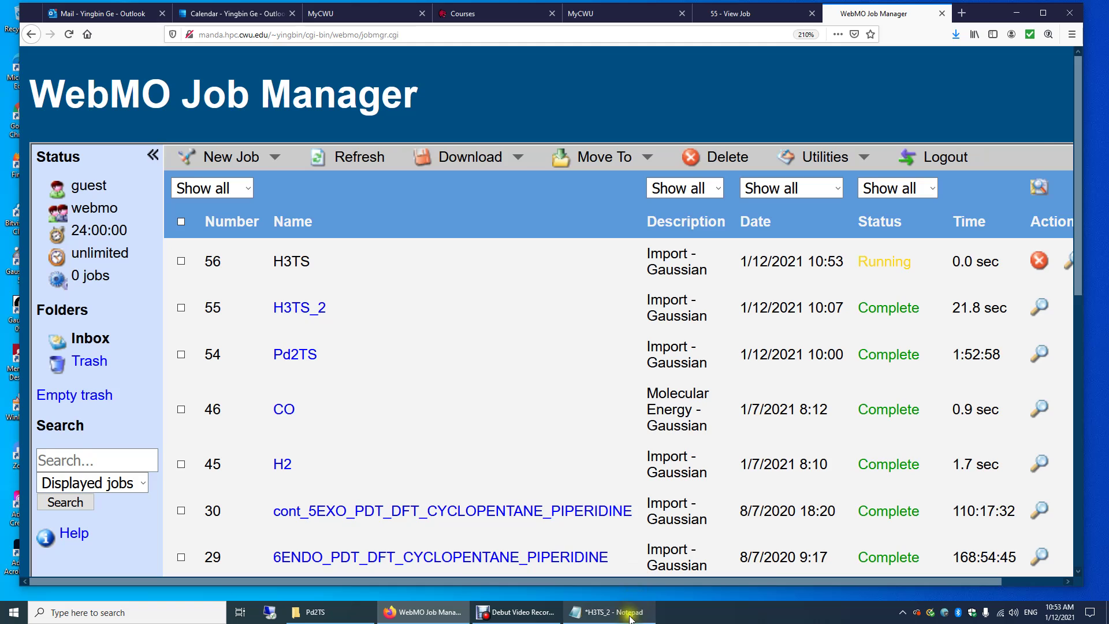
# Step: Bring the H3TS_2 input file in Notepad back to the front and clear its selection
pyautogui.click(611, 612)
pyautogui.scroll(1, 264, 218)
pyautogui.click(282, 72)
# Step: Select the processor count 4 in %NProcShared, then minimize Notepad to reveal the Job Manager
pyautogui.doubleClick(271, 74)
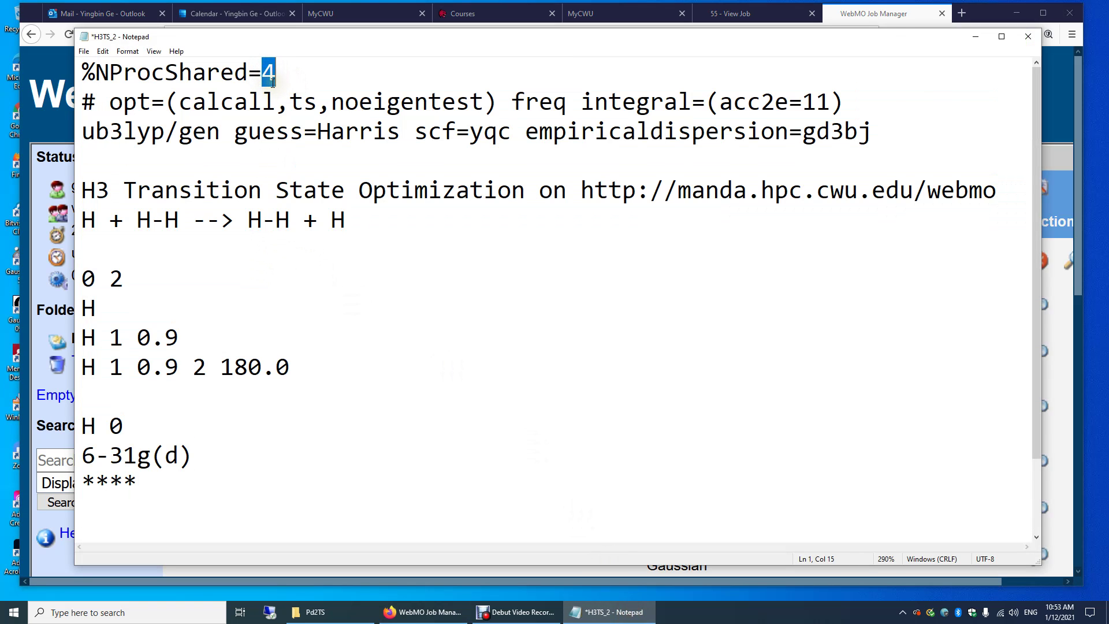
pyautogui.click(976, 36)
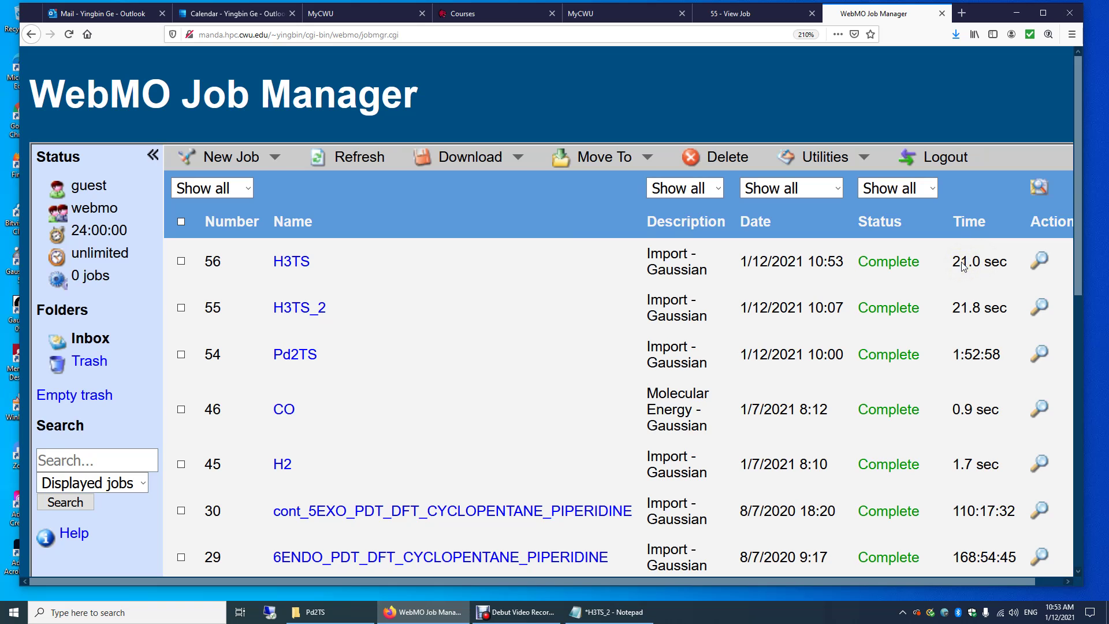
# Step: Open the View Job results page for job 56, H3TS
pyautogui.click(964, 265)
pyautogui.click(1042, 261)
pyautogui.click(1047, 261)
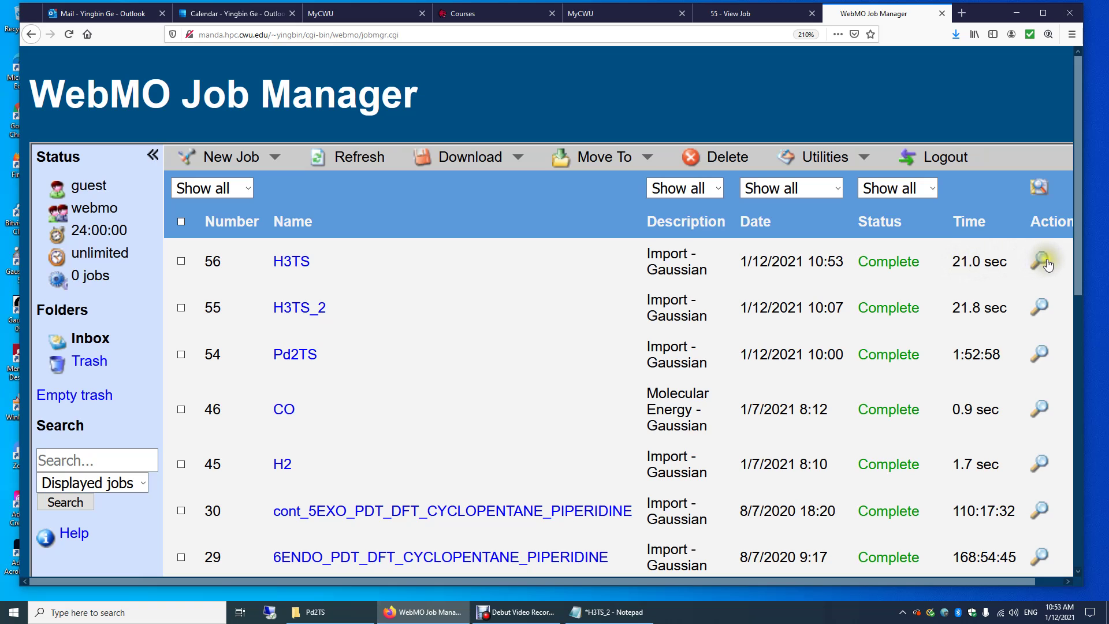
pyautogui.click(296, 263)
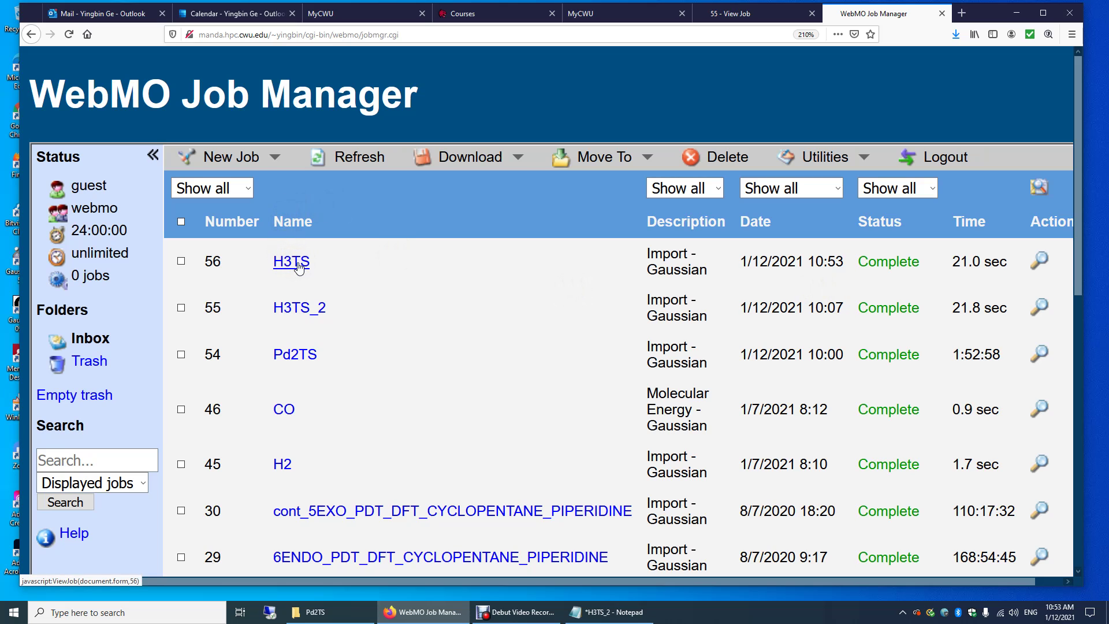
pyautogui.click(298, 265)
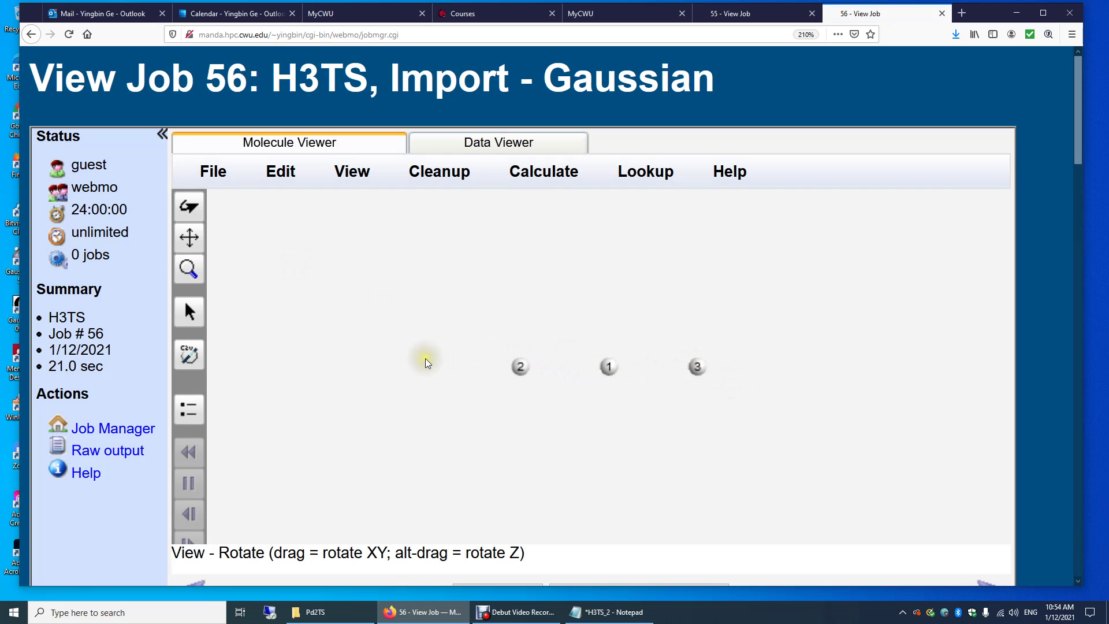
pyautogui.scroll(-1, 426, 362)
pyautogui.scroll(-8, 427, 363)
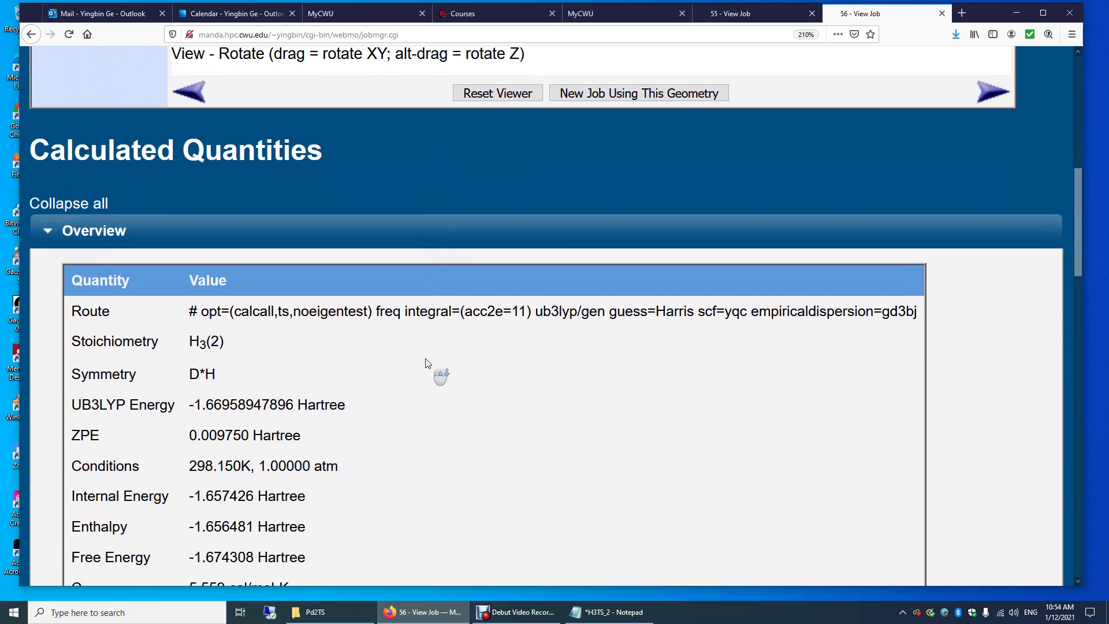
pyautogui.scroll(-2, 427, 362)
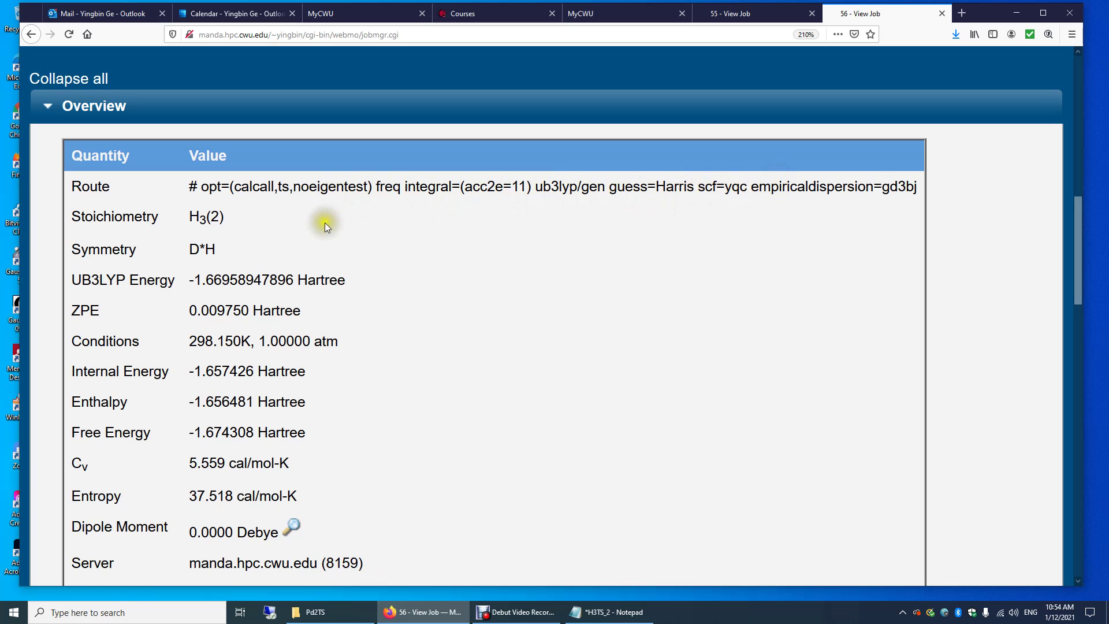
pyautogui.scroll(-2, 153, 211)
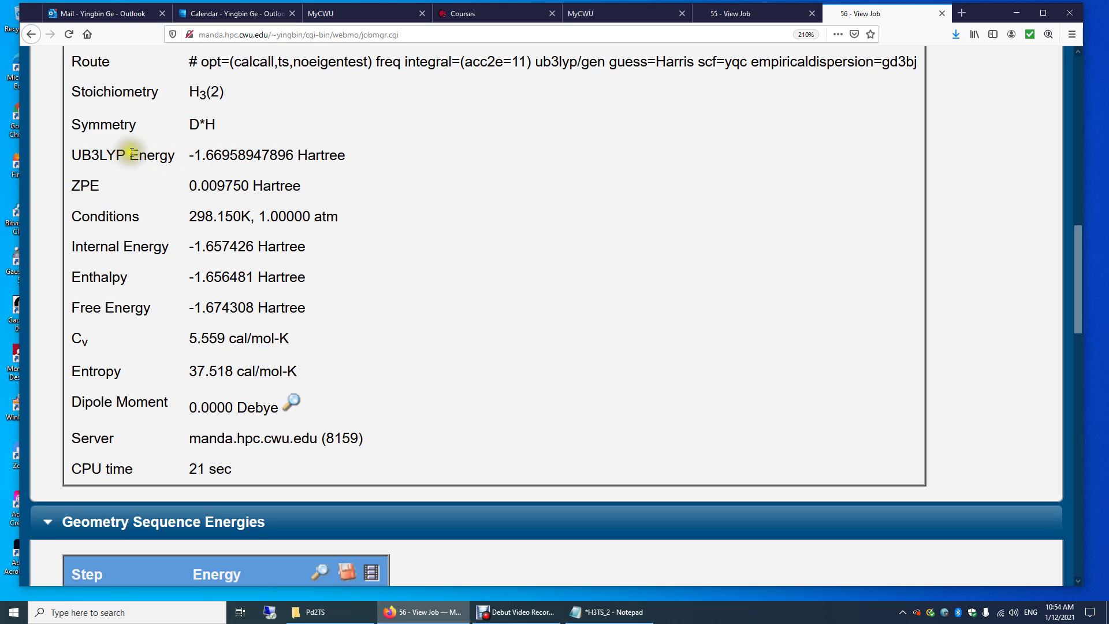
pyautogui.moveTo(197, 186); pyautogui.dragTo(256, 193)
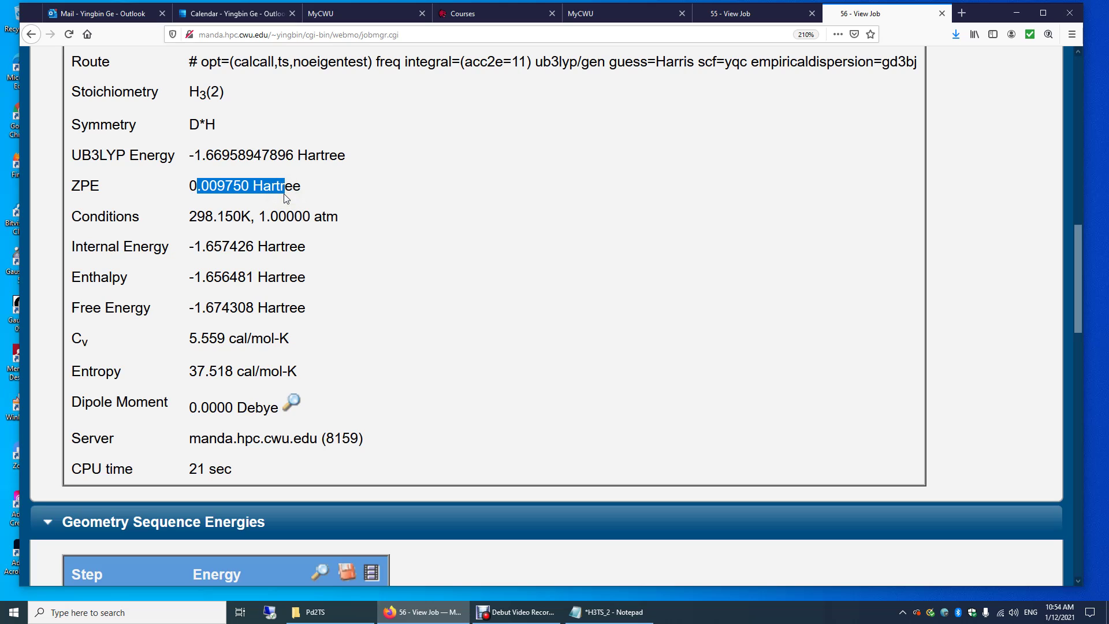
pyautogui.click(85, 253)
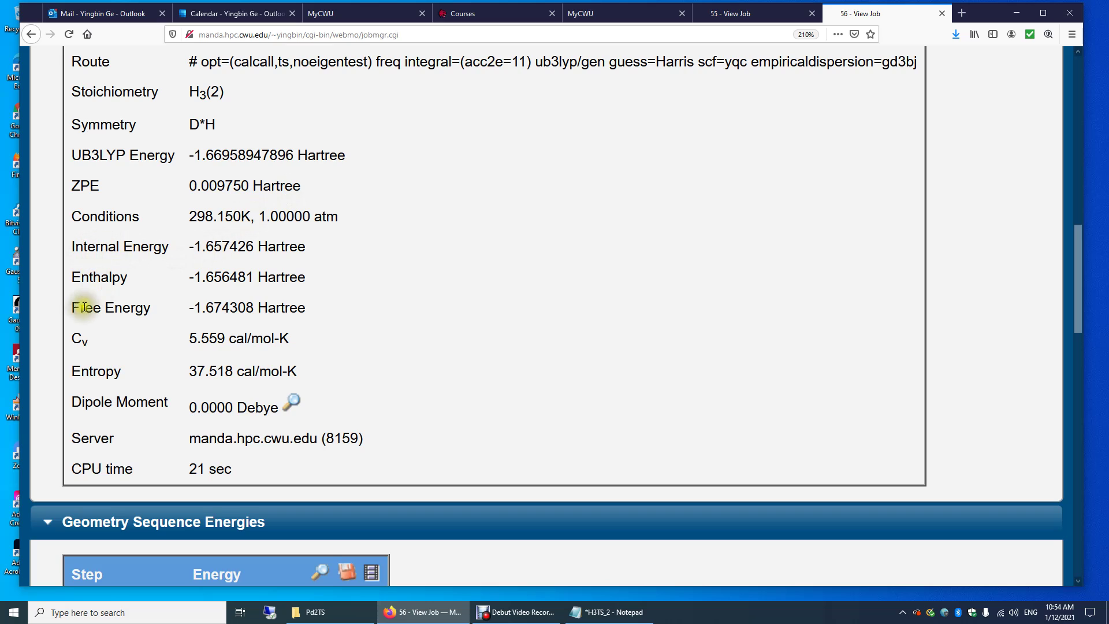
pyautogui.moveTo(296, 305); pyautogui.dragTo(78, 247)
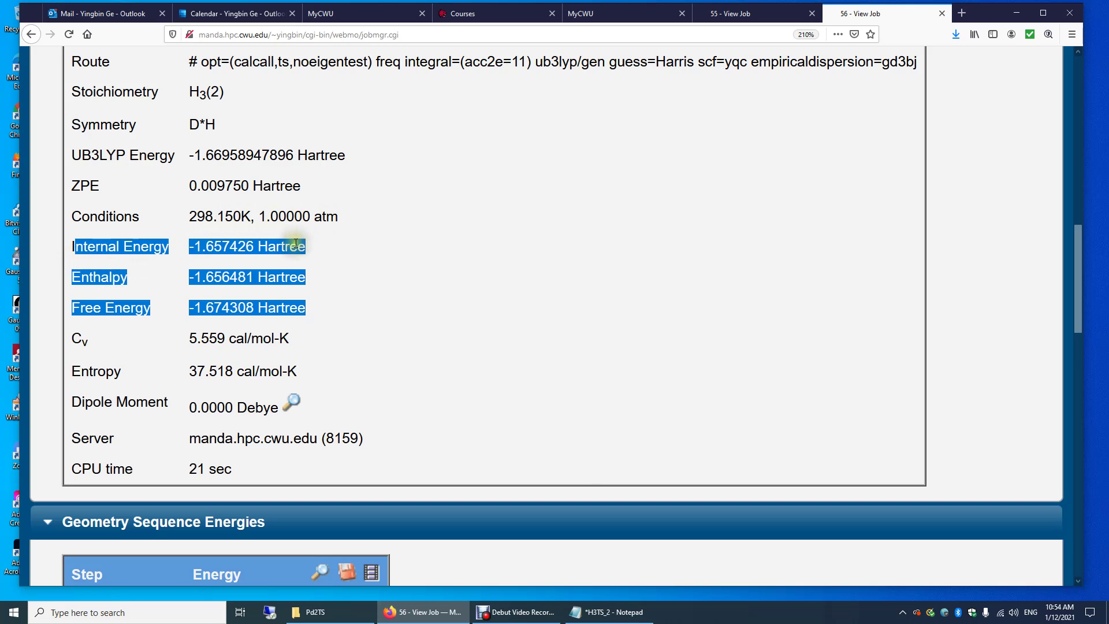
pyautogui.scroll(-2, 148, 259)
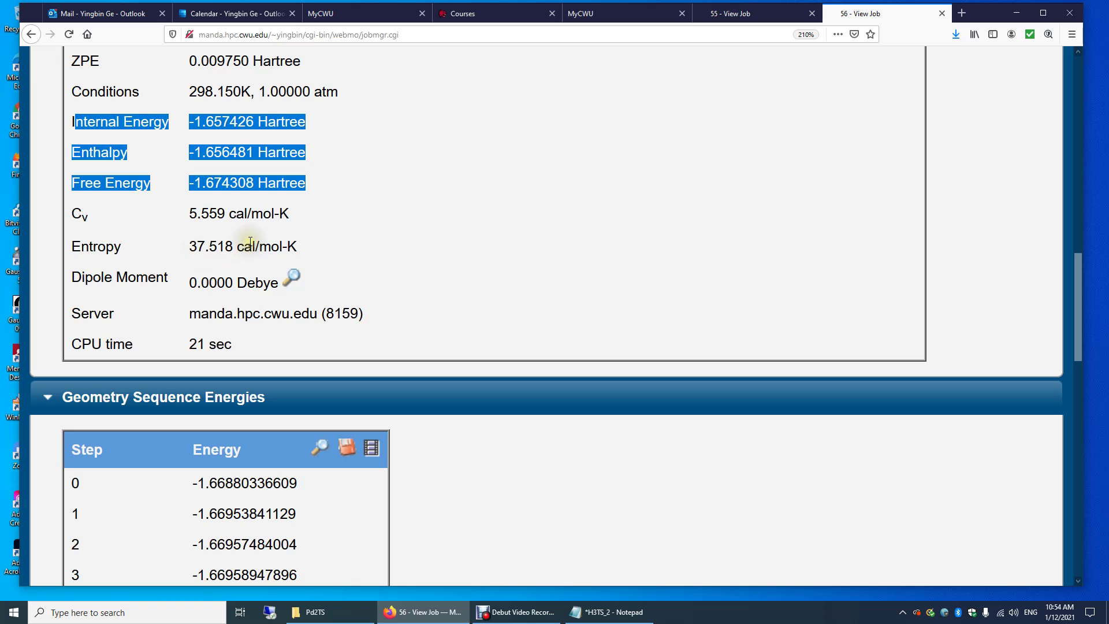
pyautogui.scroll(-4, 268, 248)
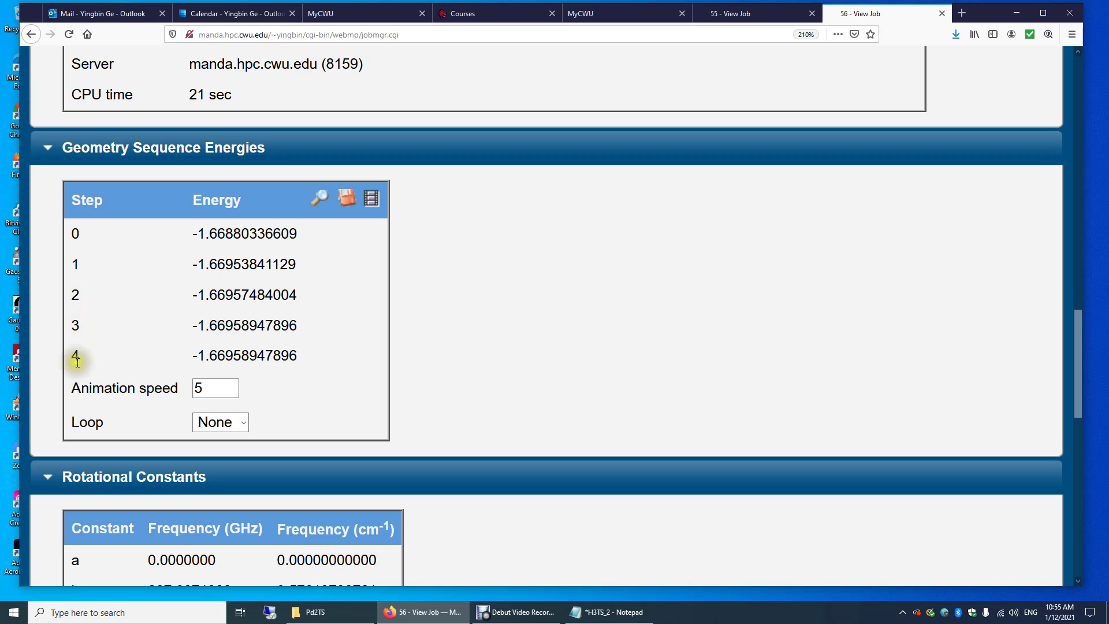
pyautogui.moveTo(296, 233); pyautogui.dragTo(189, 227)
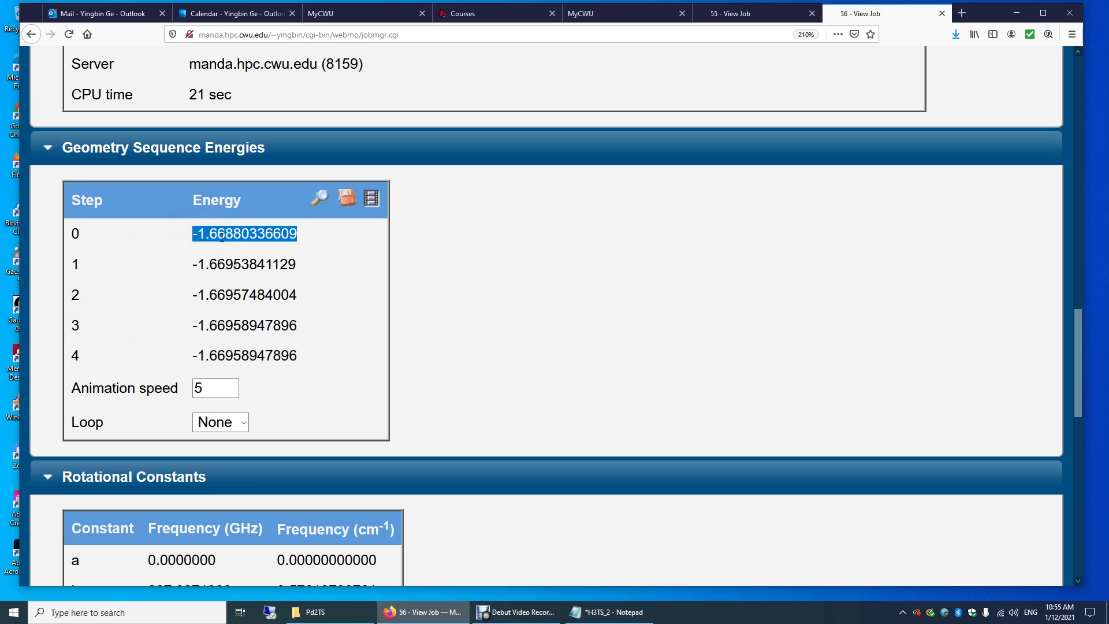
pyautogui.rightClick(263, 237)
pyautogui.click(91, 245)
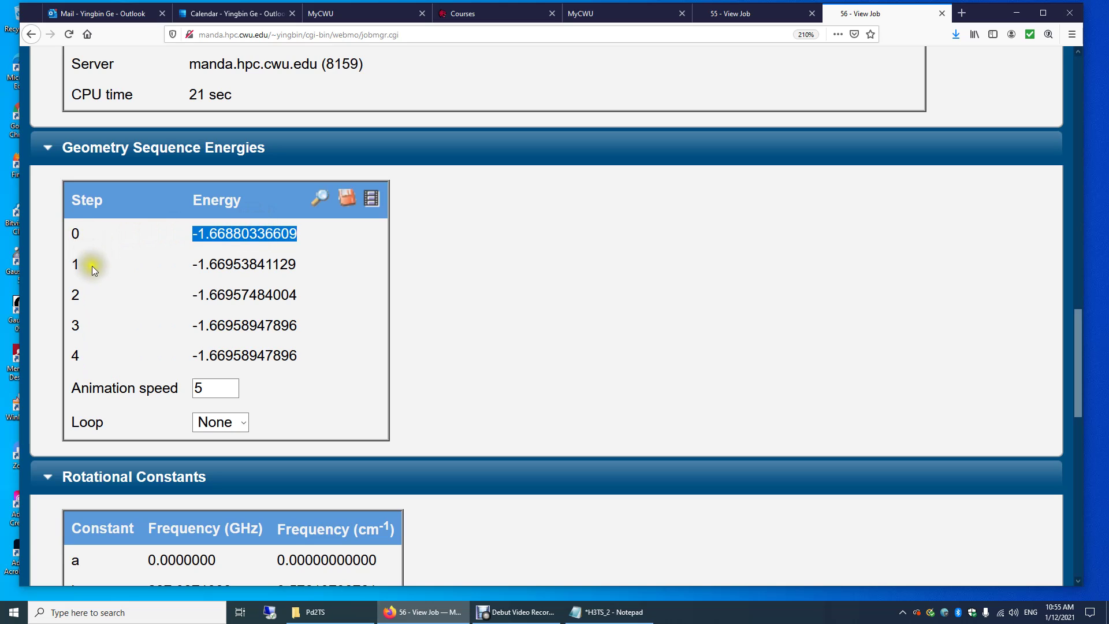
pyautogui.moveTo(296, 353); pyautogui.dragTo(192, 354)
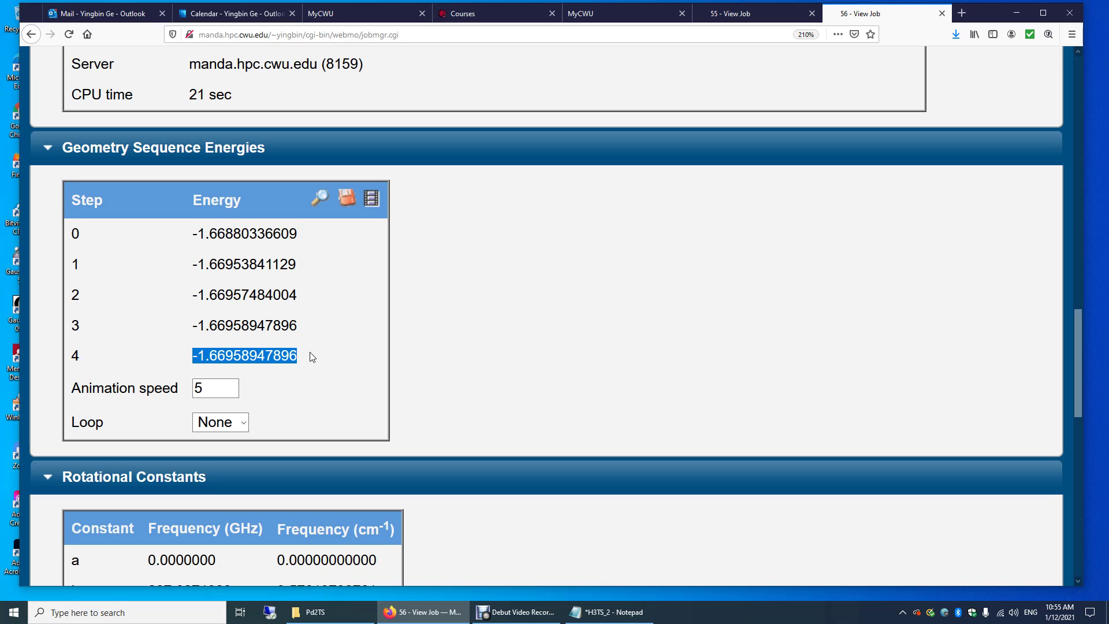
pyautogui.moveTo(286, 326); pyautogui.dragTo(308, 358)
pyautogui.click(248, 327)
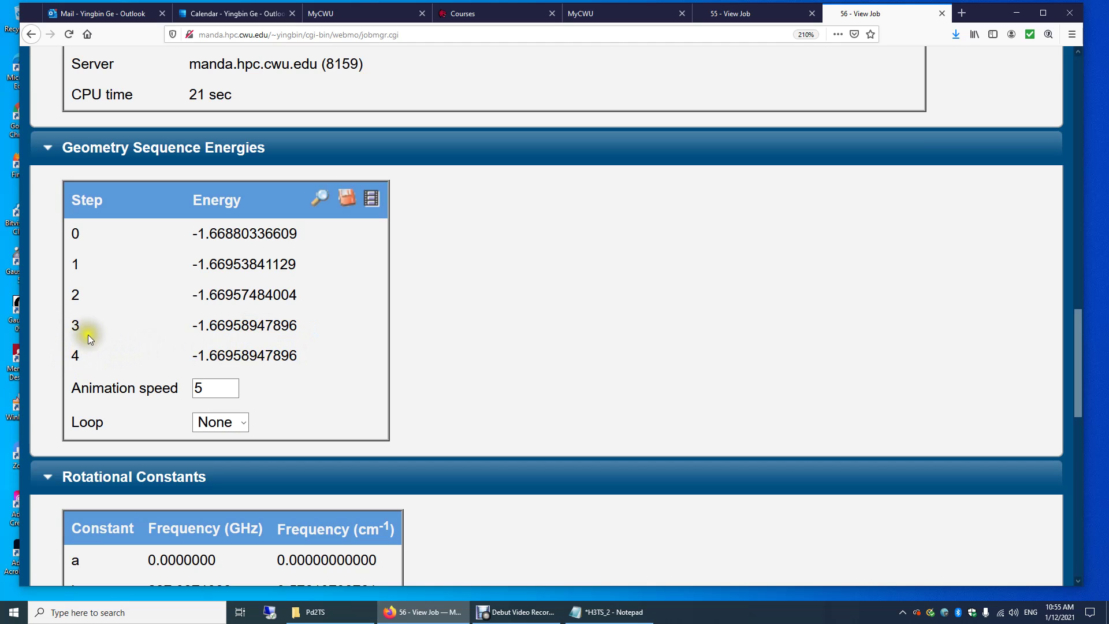
pyautogui.scroll(-5, 88, 333)
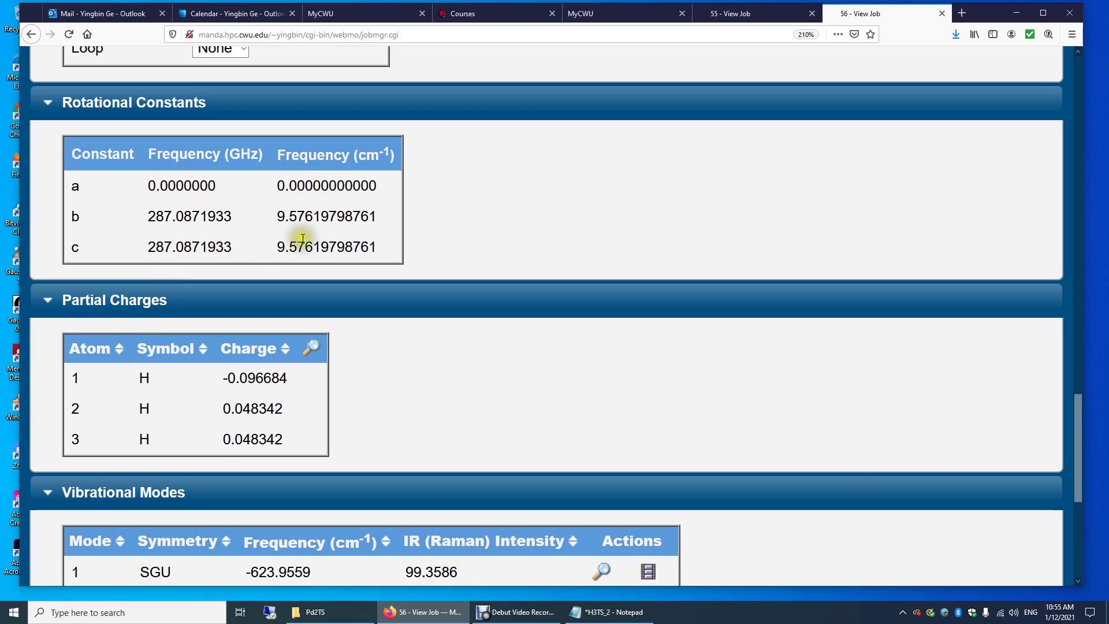
pyautogui.scroll(-2, 242, 266)
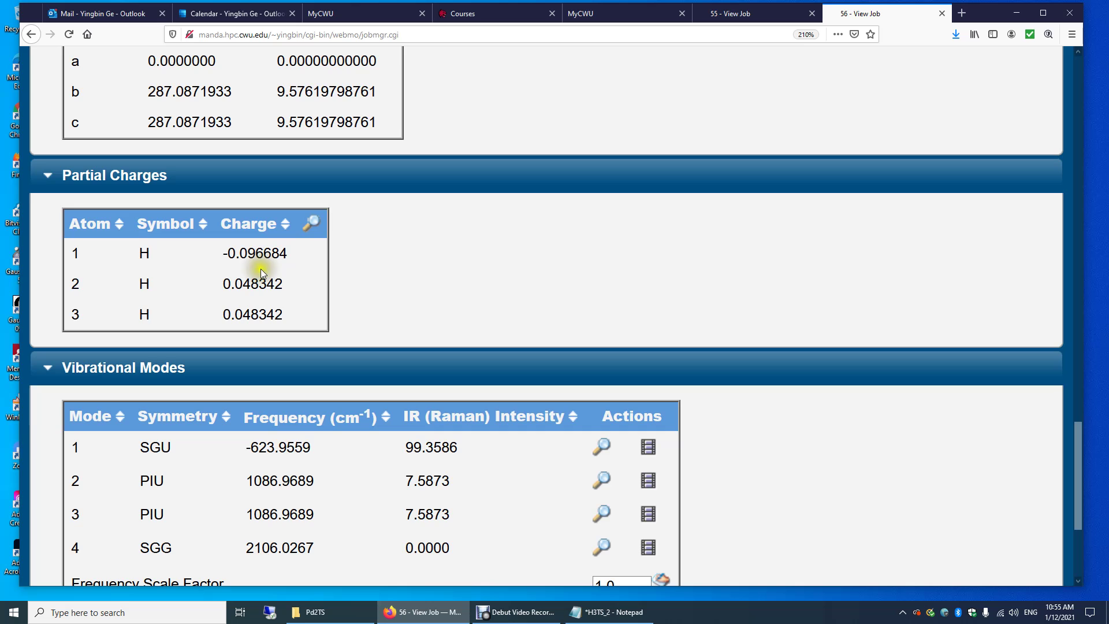
pyautogui.scroll(20, 311, 317)
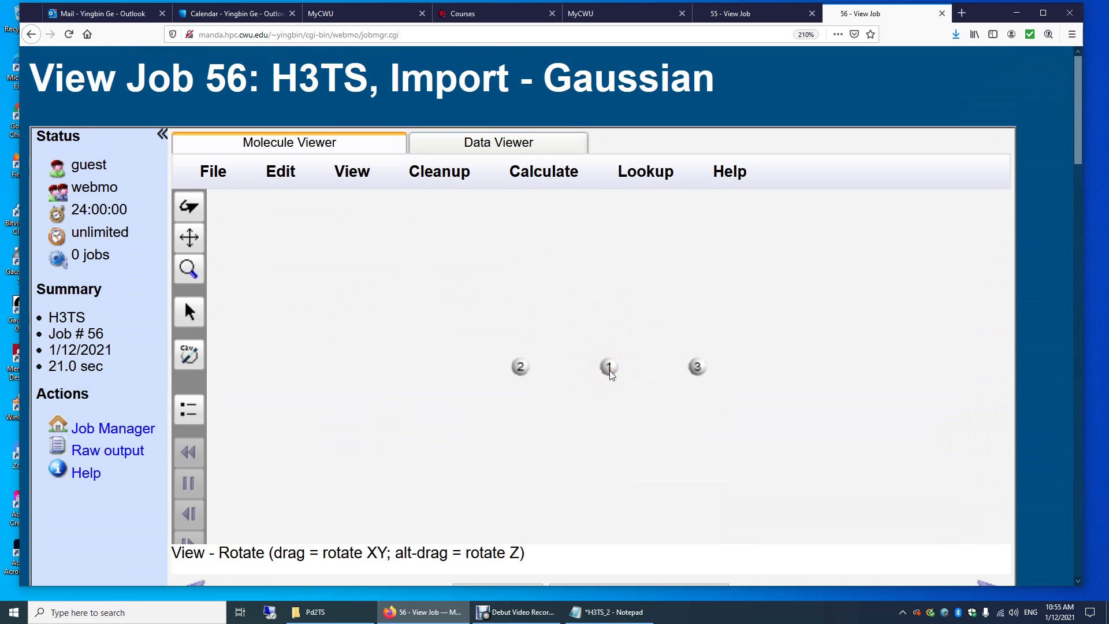
pyautogui.scroll(-18, 609, 370)
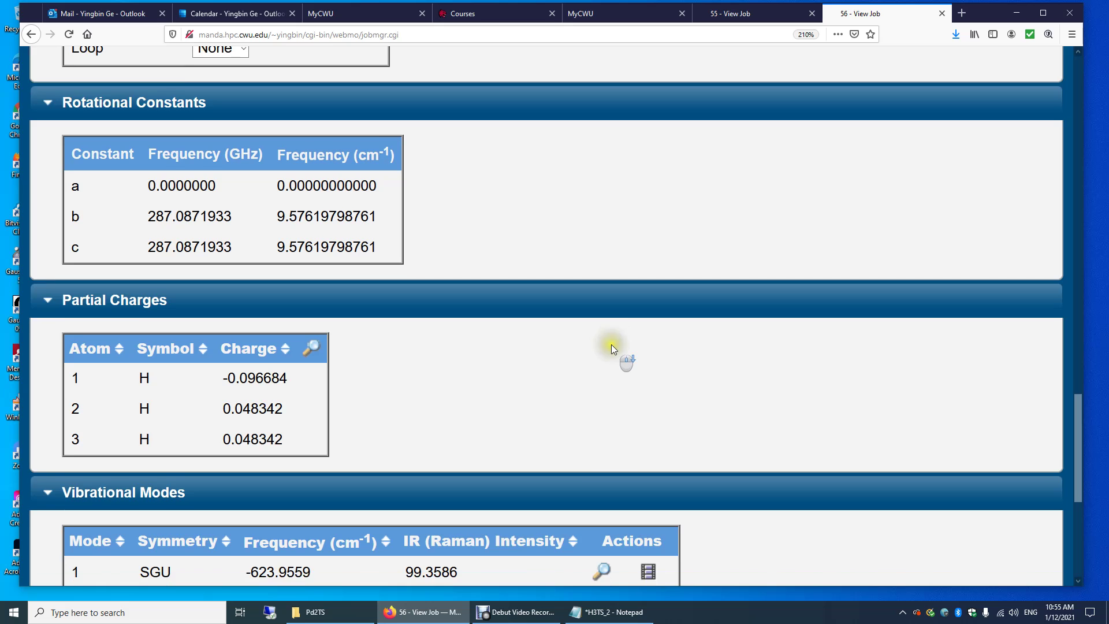
pyautogui.scroll(-5, 611, 345)
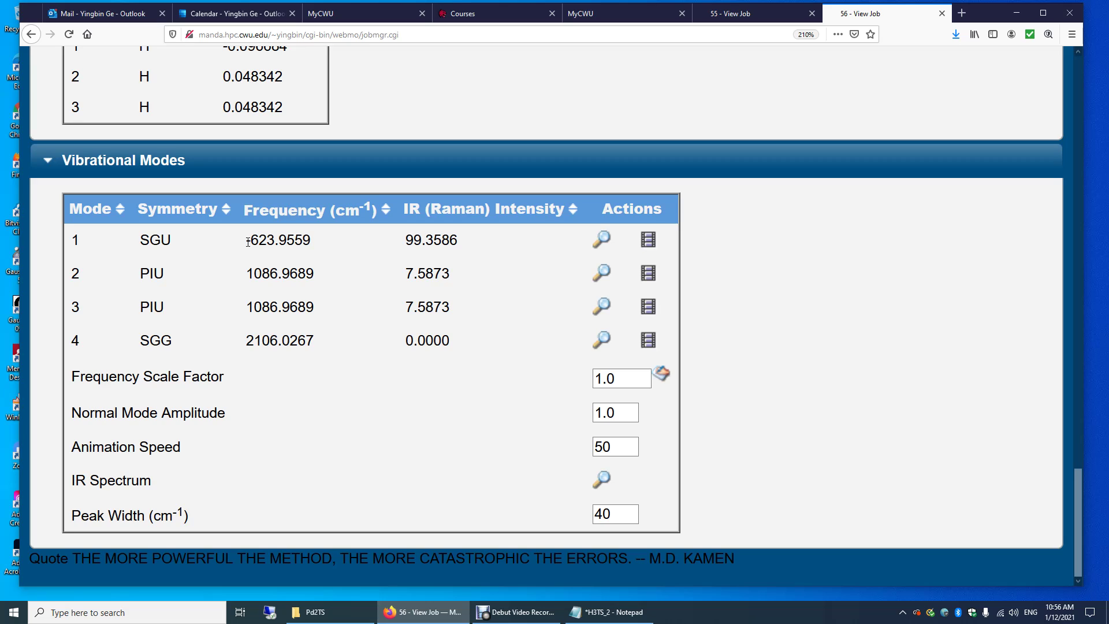
# Step: Highlight the minus sign of mode 1's −624.0 cm⁻¹ frequency and animate that mode
pyautogui.moveTo(248, 241); pyautogui.dragTo(252, 241)
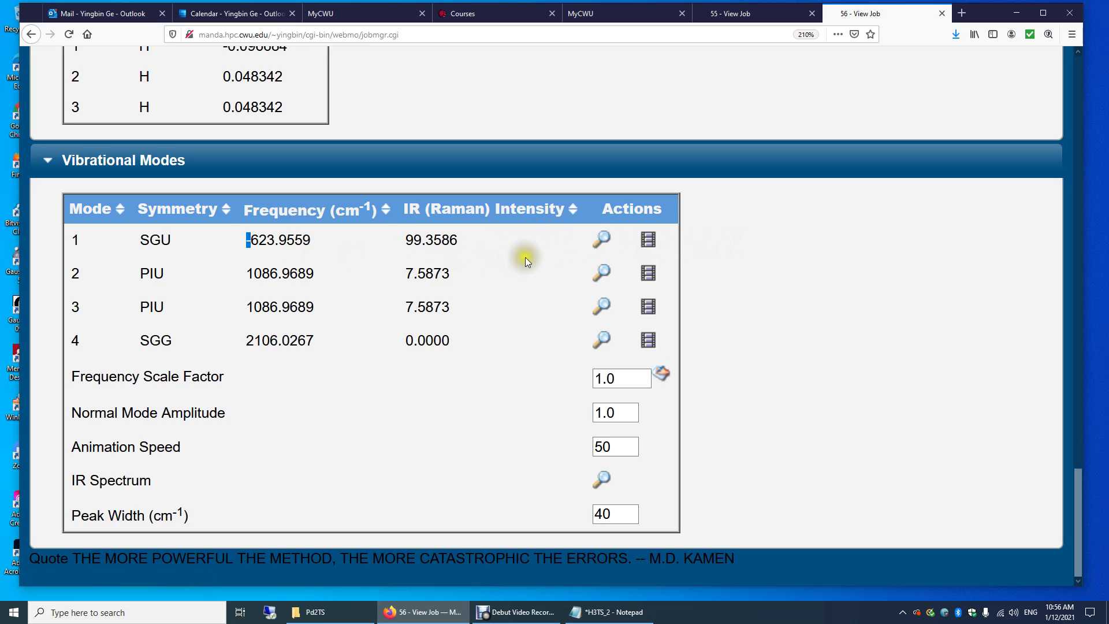
pyautogui.click(648, 239)
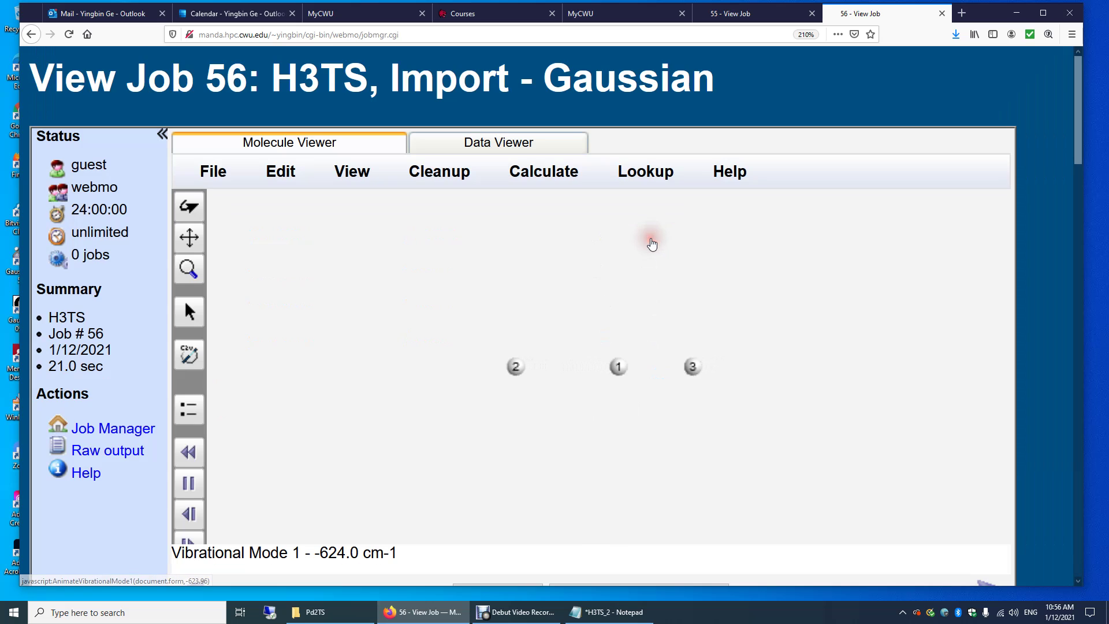
pyautogui.click(652, 402)
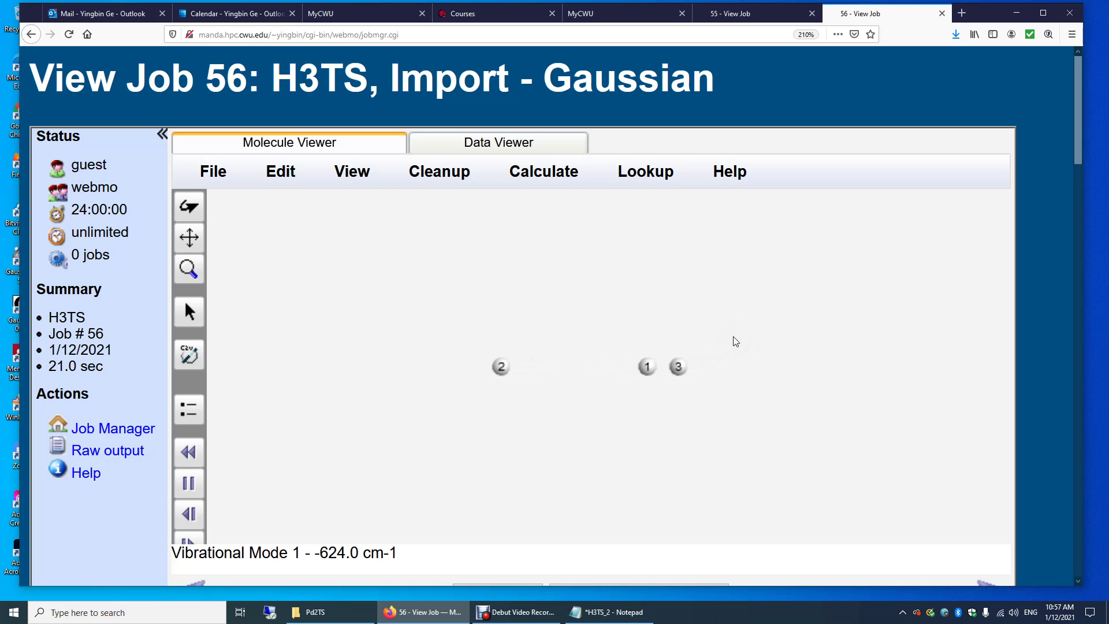
pyautogui.scroll(-2, 454, 429)
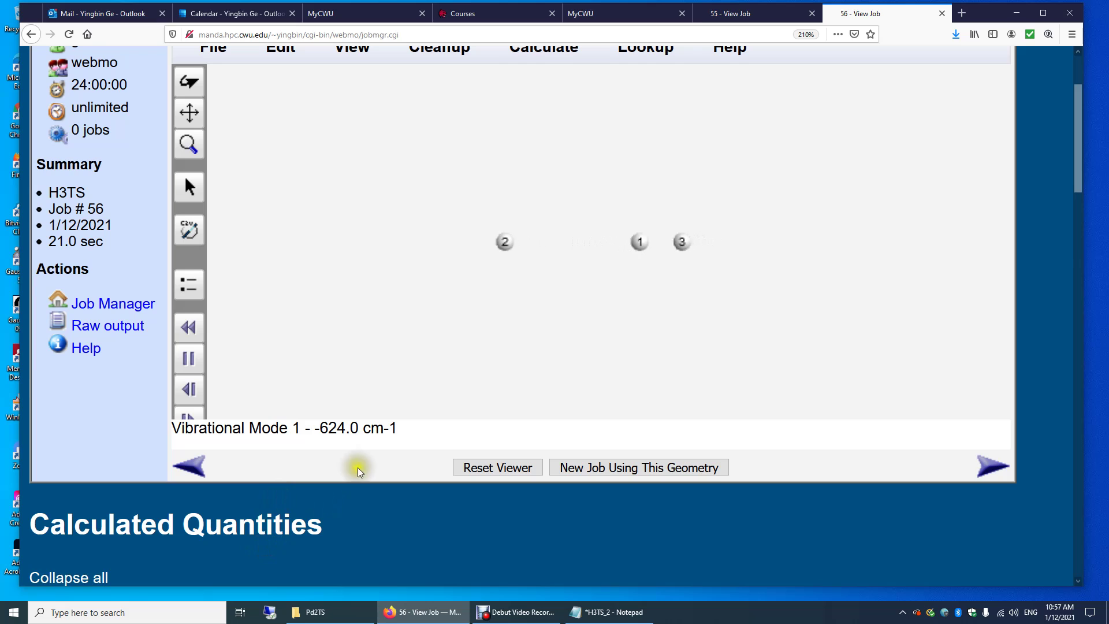